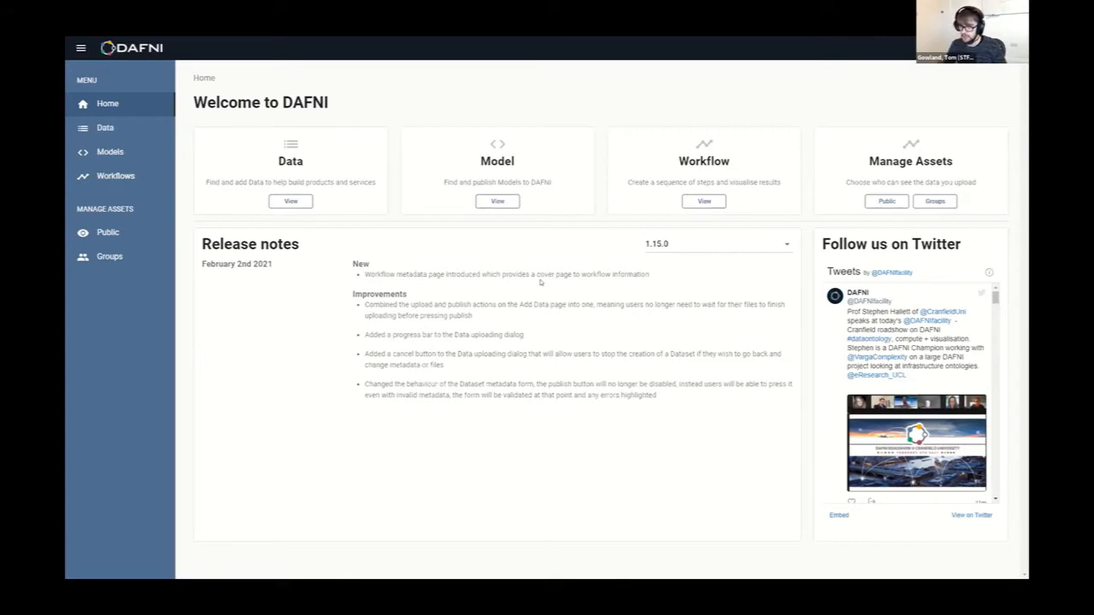
Open the model catalogue and start adding a new model
{"action": "left_click", "coordinate": [502, 201]}
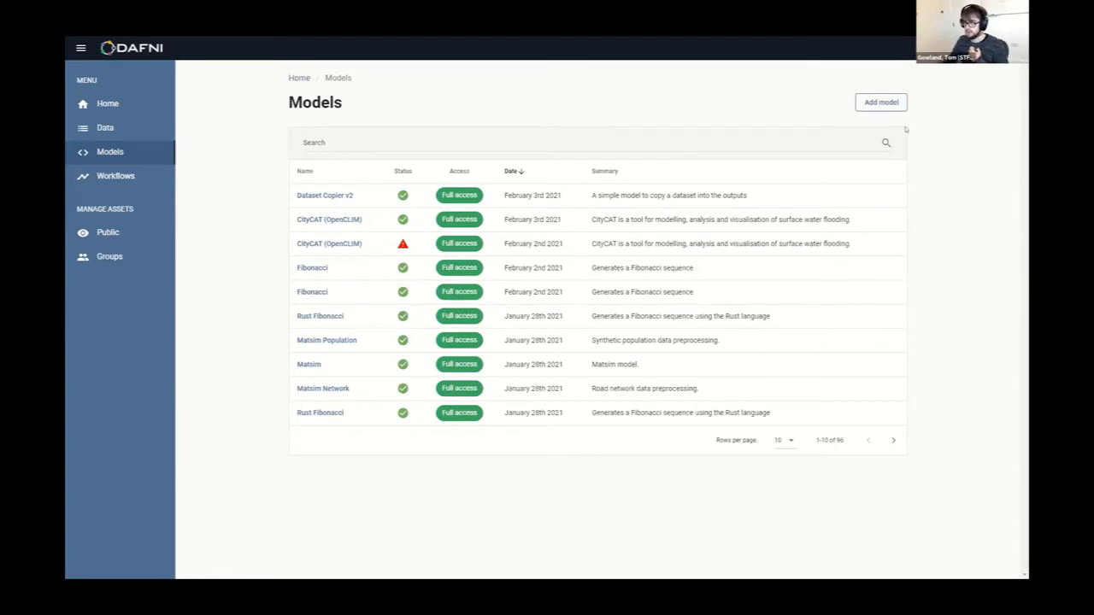
{"action": "left_click", "coordinate": [887, 106]}
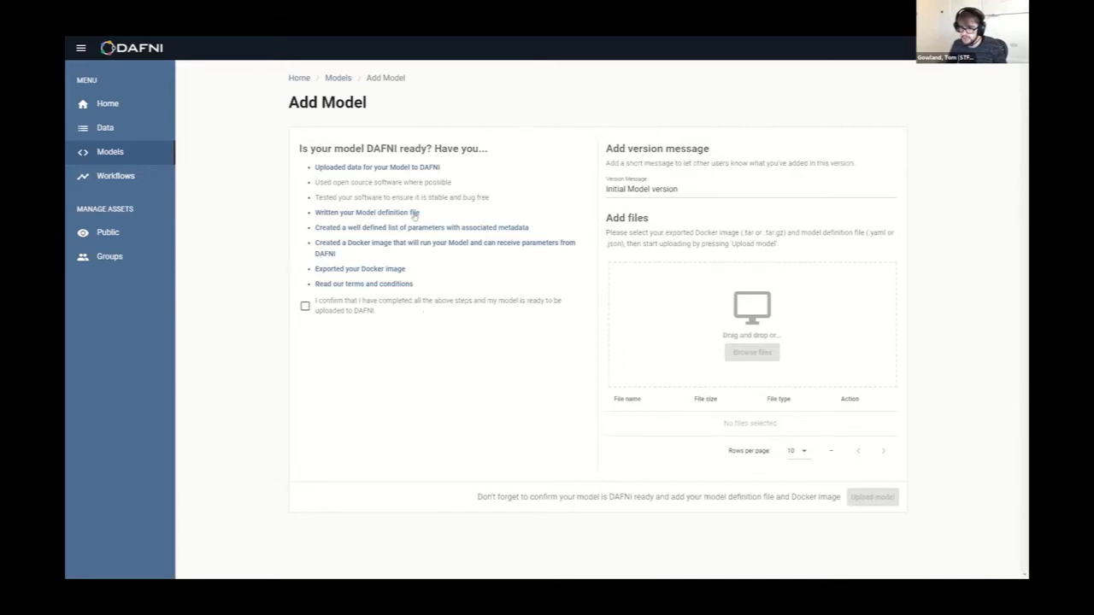
Read the guide on writing a model definition file, examining its metadata and environment variable examples, and close it
{"action": "key", "text": "ctrl+Tab"}
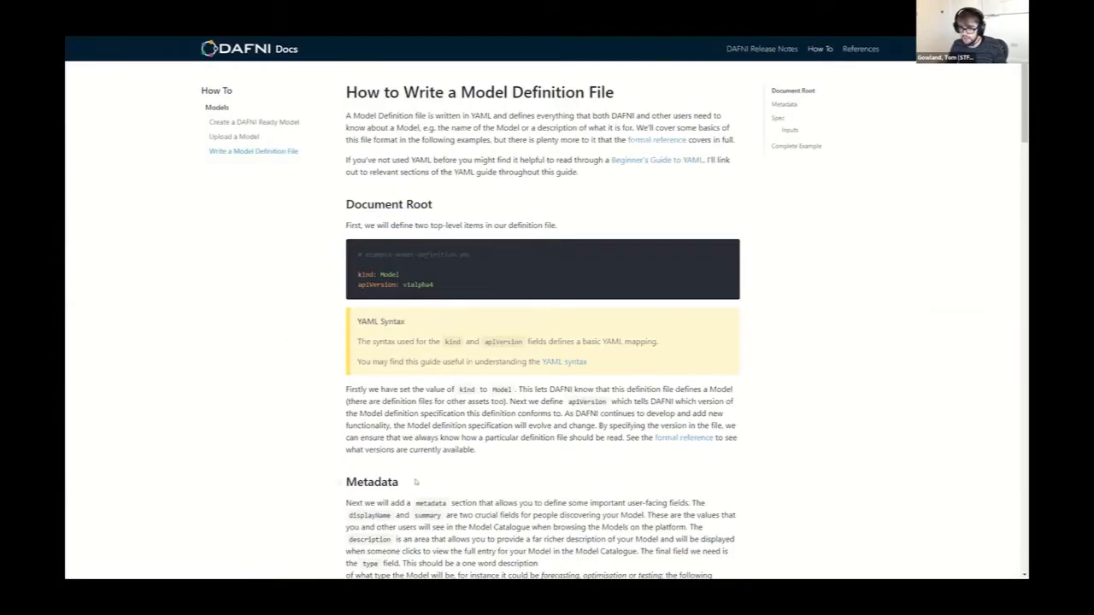
{"action": "scroll", "coordinate": [413, 207], "scroll_direction": "down", "scroll_amount": 6}
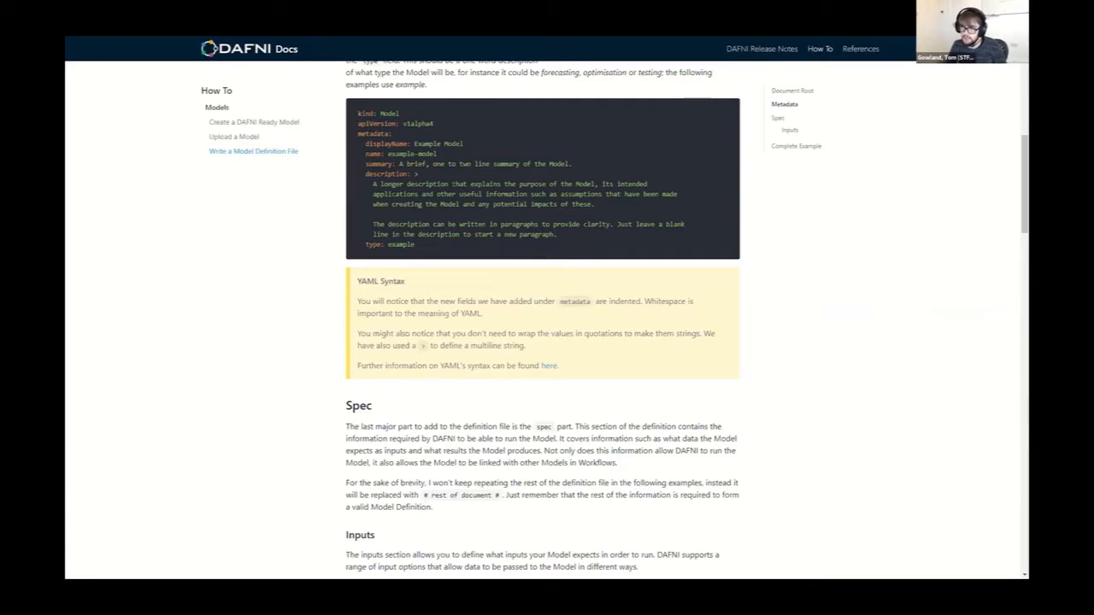
{"action": "left_click_drag", "start_coordinate": [365, 143], "coordinate": [468, 148]}
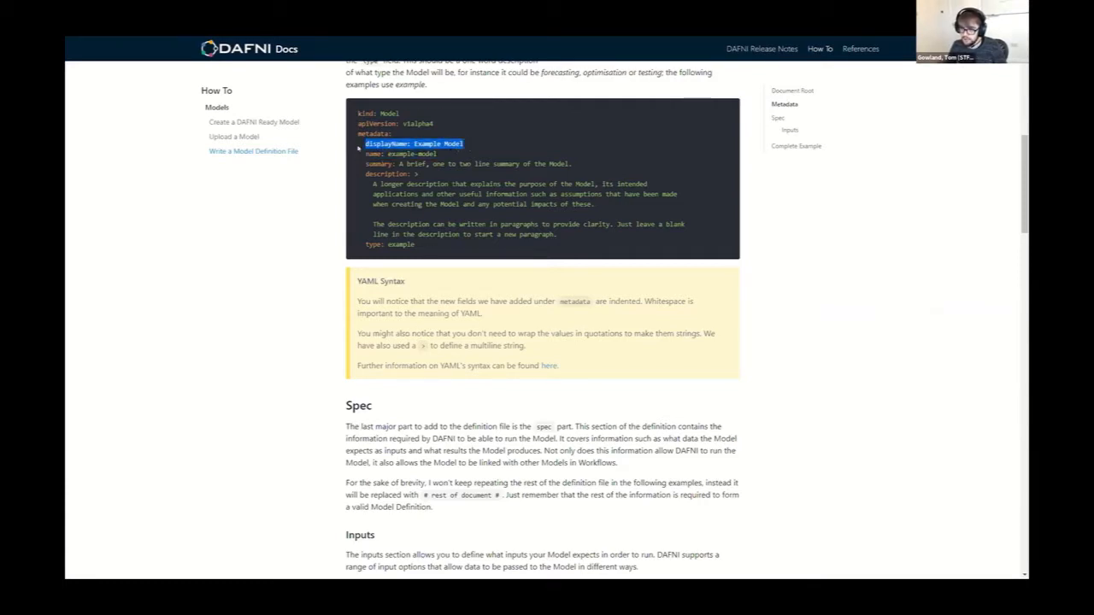
{"action": "left_click_drag", "start_coordinate": [365, 163], "coordinate": [553, 164]}
{"action": "left_click", "coordinate": [430, 268]}
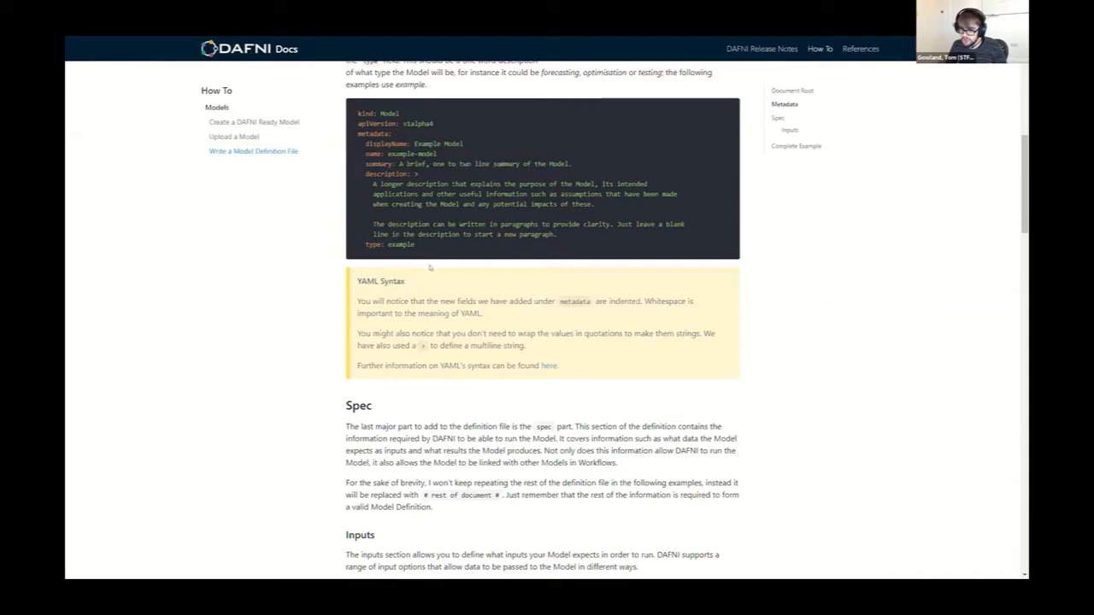
{"action": "left_click_drag", "start_coordinate": [419, 245], "coordinate": [340, 389]}
{"action": "scroll", "coordinate": [376, 282], "scroll_direction": "down", "scroll_amount": 3}
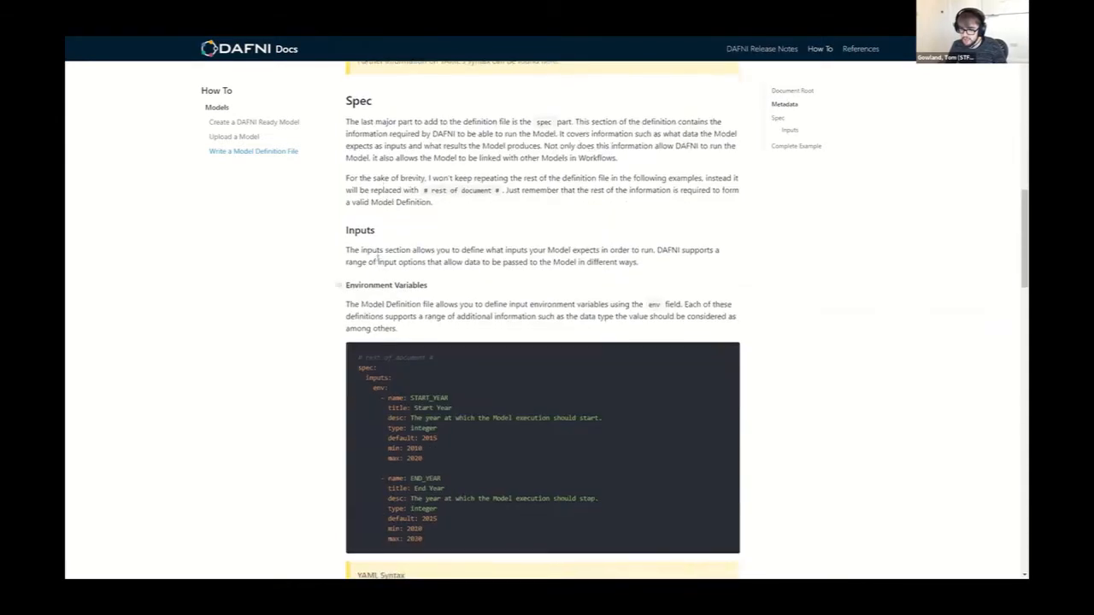
{"action": "scroll", "coordinate": [377, 258], "scroll_direction": "down", "scroll_amount": 4}
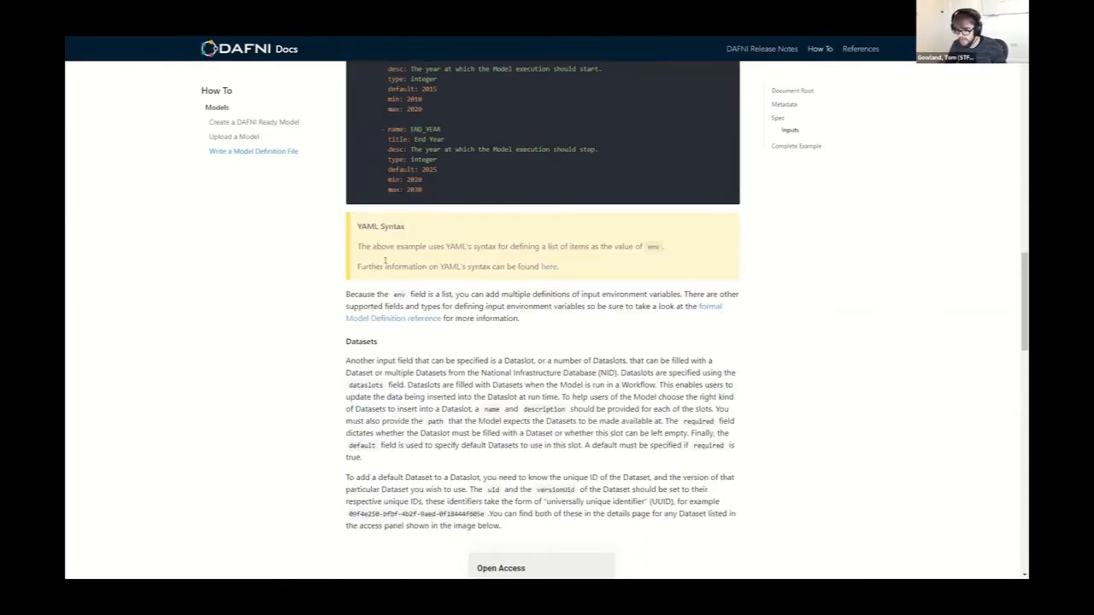
{"action": "scroll", "coordinate": [381, 259], "scroll_direction": "up", "scroll_amount": 2}
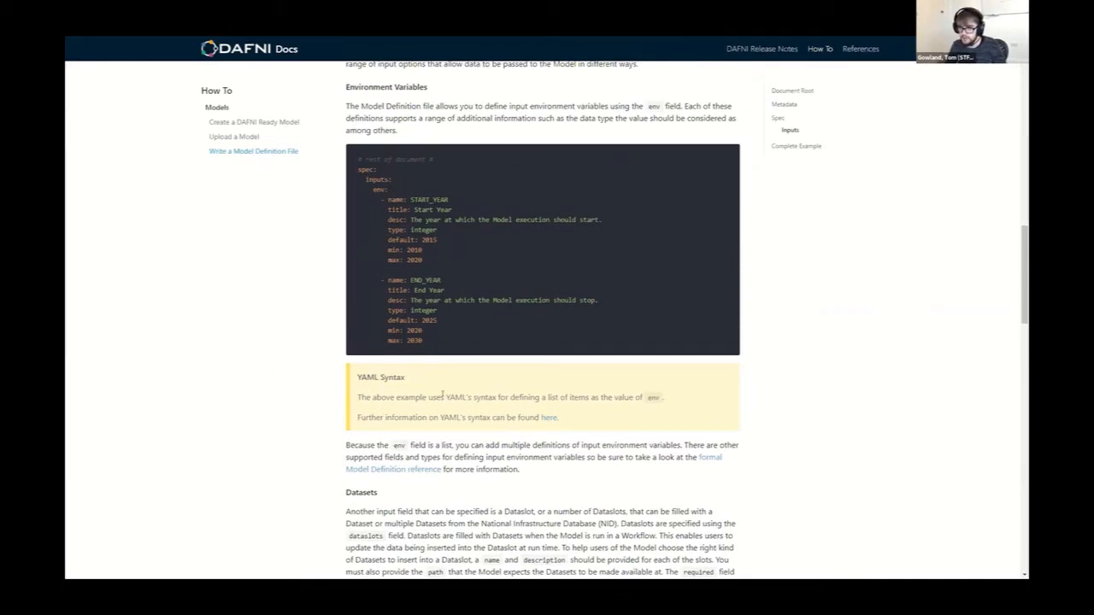
{"action": "key", "text": "ctrl+w"}
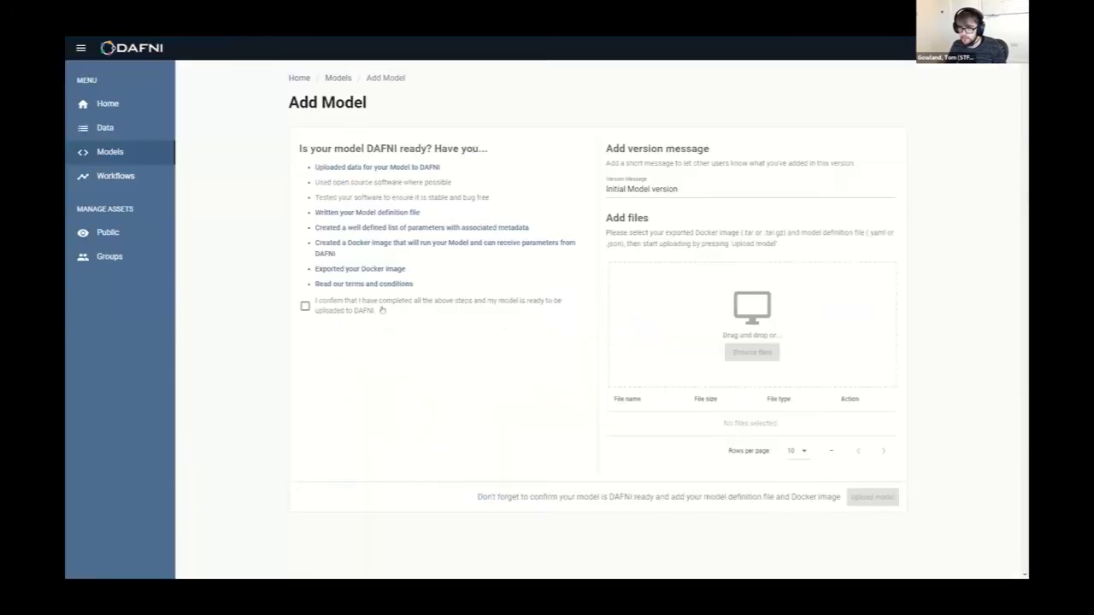
Read the guide on exporting a Docker image to a tar archive and uploading the model, and return to the Add Model page
{"action": "left_click", "coordinate": [352, 271]}
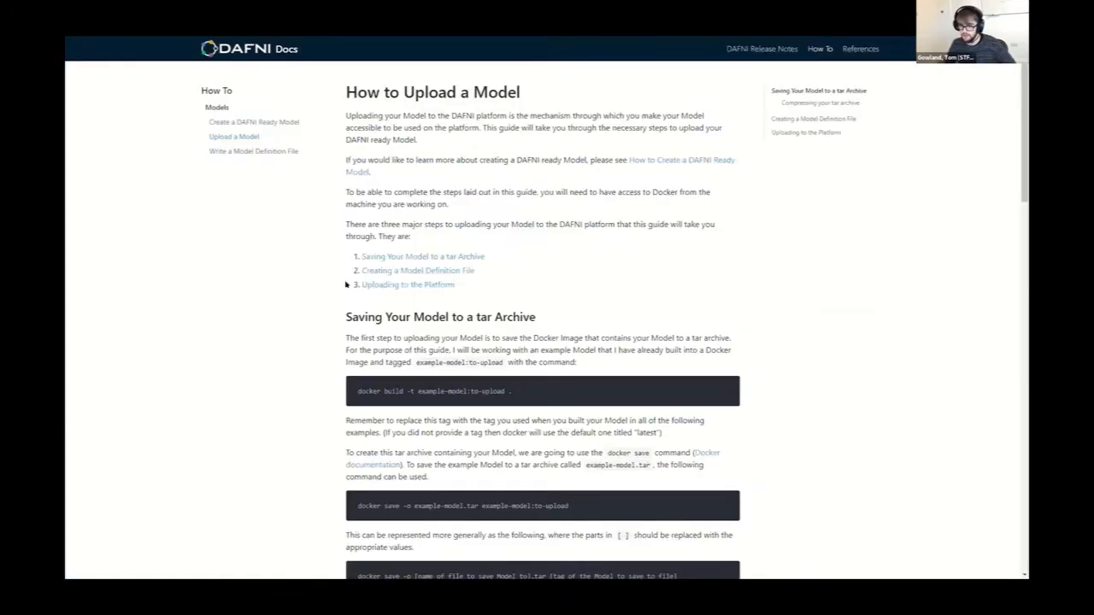
{"action": "scroll", "coordinate": [325, 297], "scroll_direction": "down", "scroll_amount": 1}
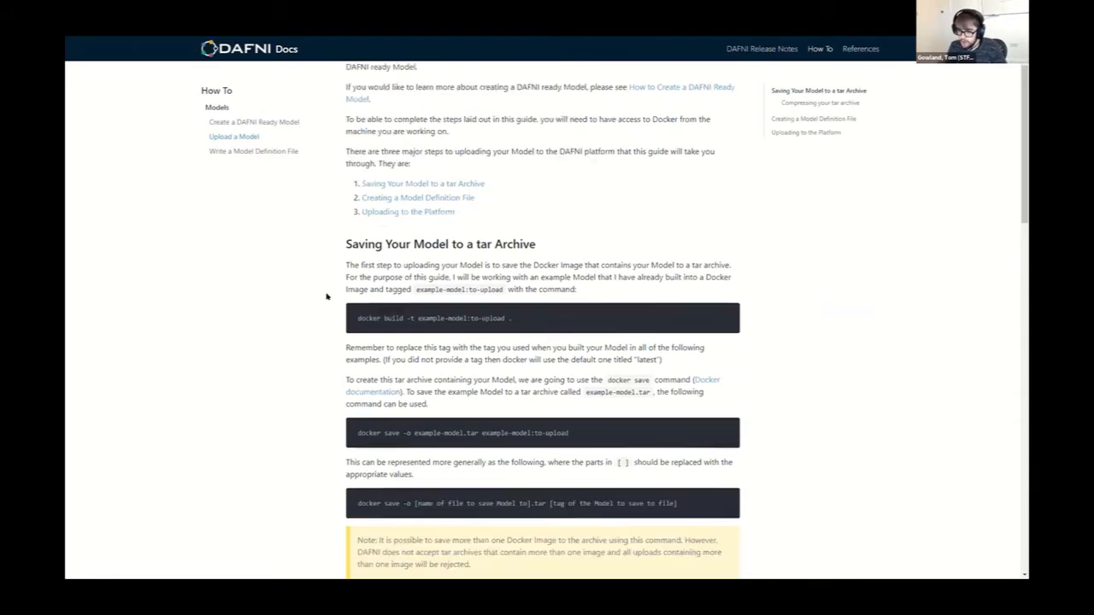
{"action": "scroll", "coordinate": [326, 296], "scroll_direction": "down", "scroll_amount": 1}
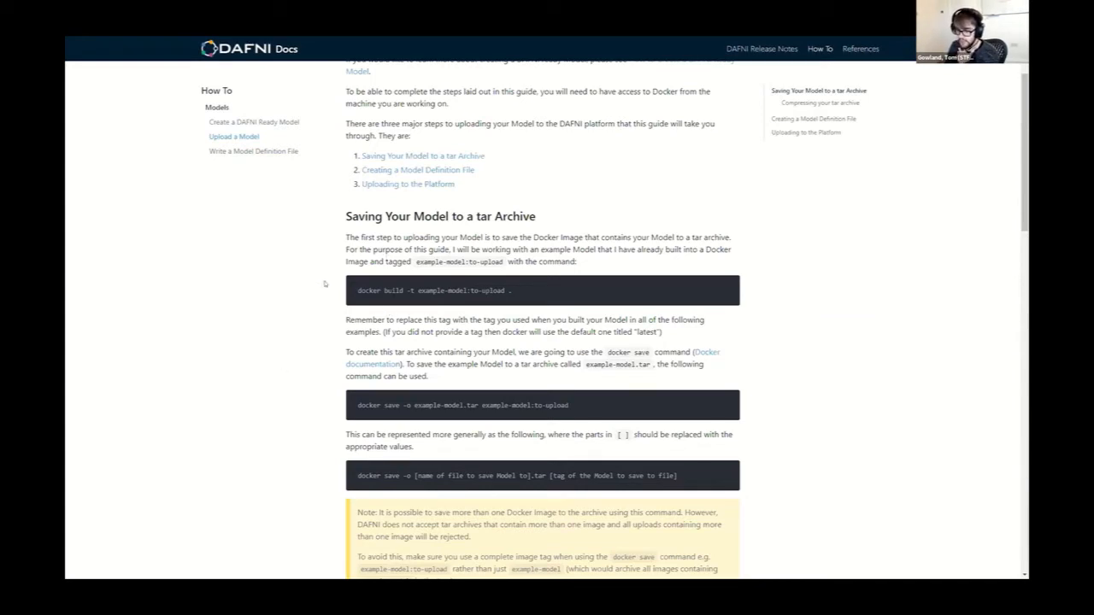
{"action": "scroll", "coordinate": [325, 283], "scroll_direction": "down", "scroll_amount": 2}
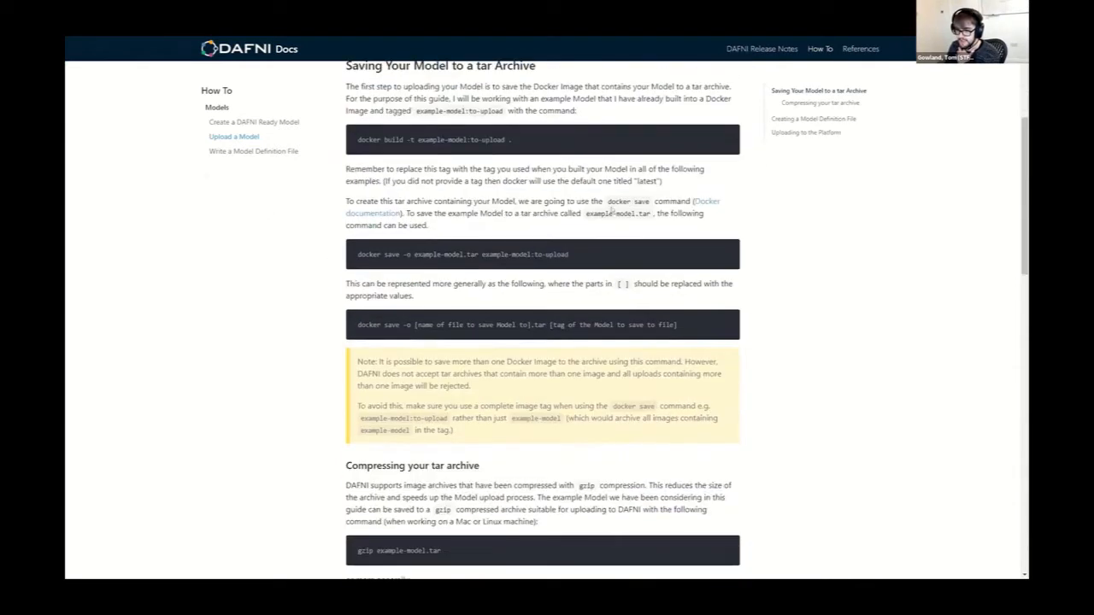
{"action": "scroll", "coordinate": [402, 384], "scroll_direction": "up", "scroll_amount": 2}
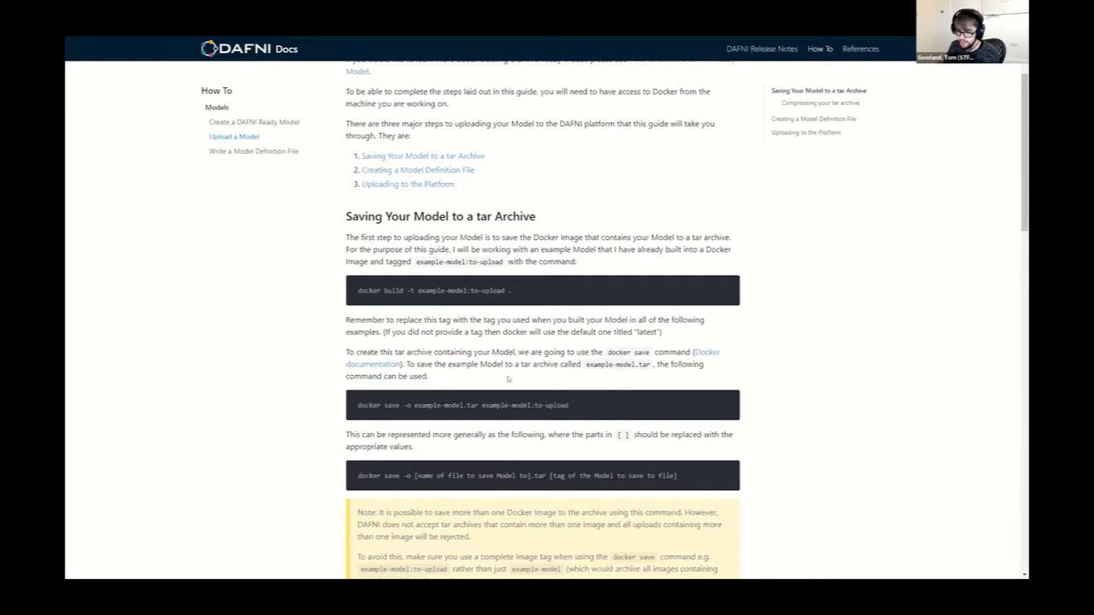
{"action": "scroll", "coordinate": [506, 376], "scroll_direction": "down", "scroll_amount": 5}
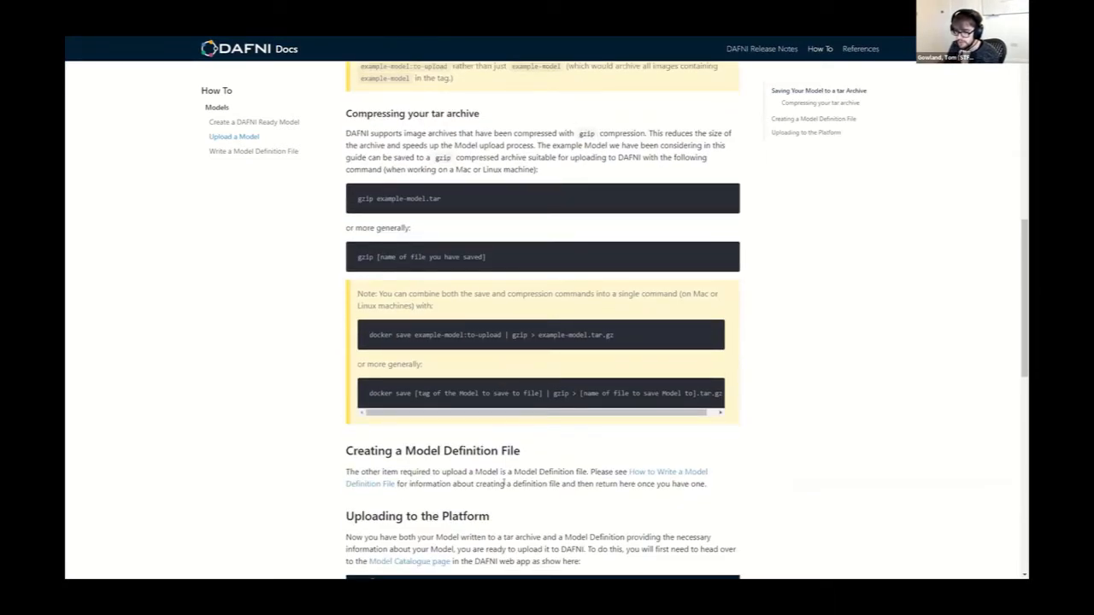
{"action": "scroll", "coordinate": [503, 466], "scroll_direction": "down", "scroll_amount": 3}
{"action": "scroll", "coordinate": [503, 454], "scroll_direction": "down", "scroll_amount": 2}
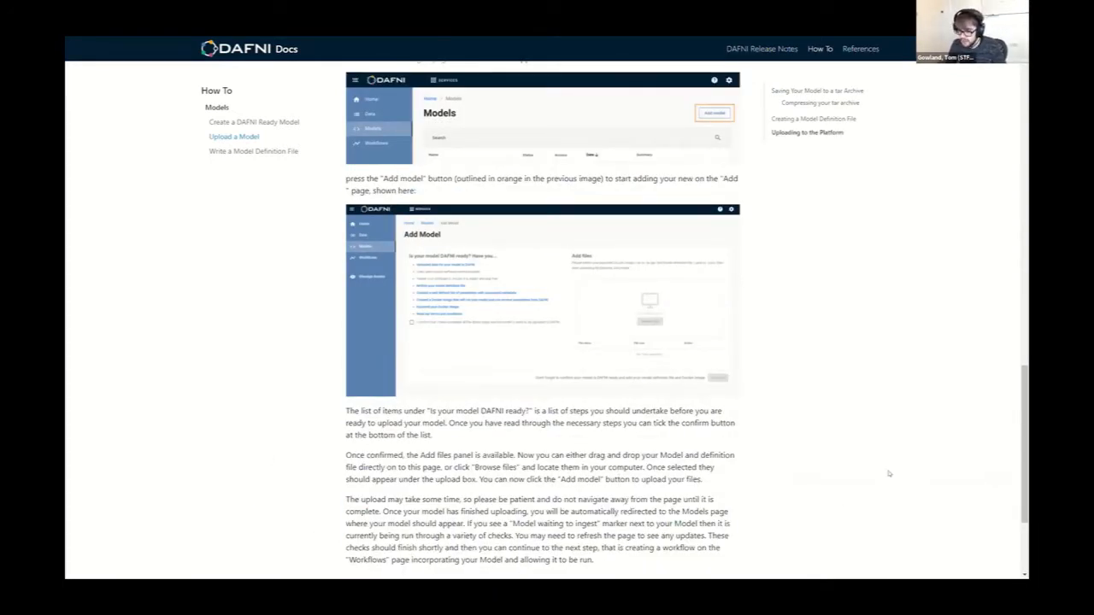
{"action": "key", "text": "ctrl+Tab"}
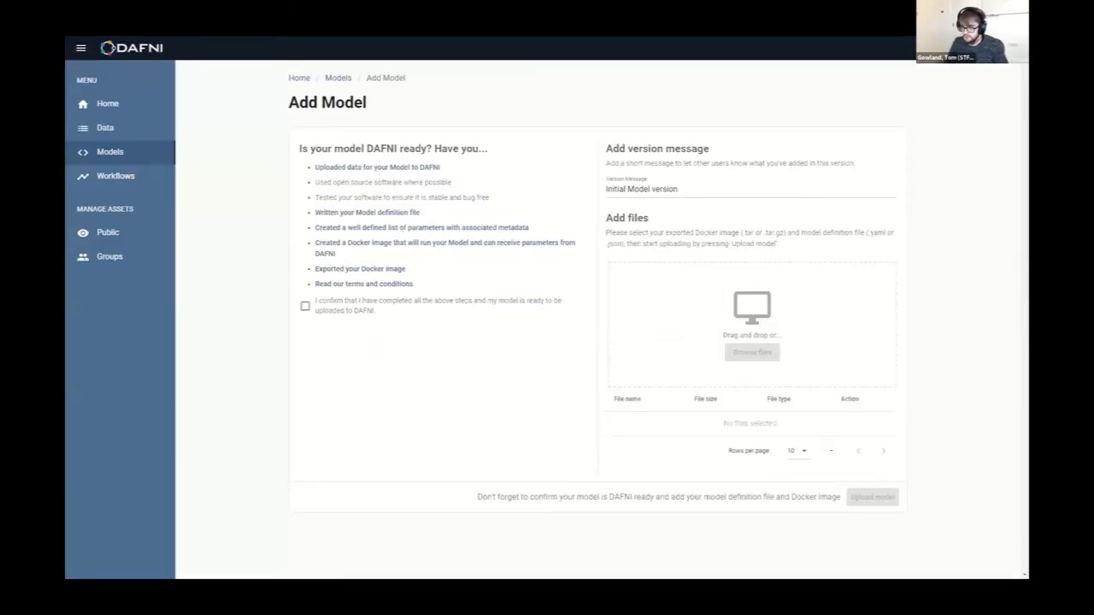
Switch to Visual Studio Code and examine the display name, summary and description metadata in covid_model_definition.yaml
{"action": "key", "text": "alt+Tab"}
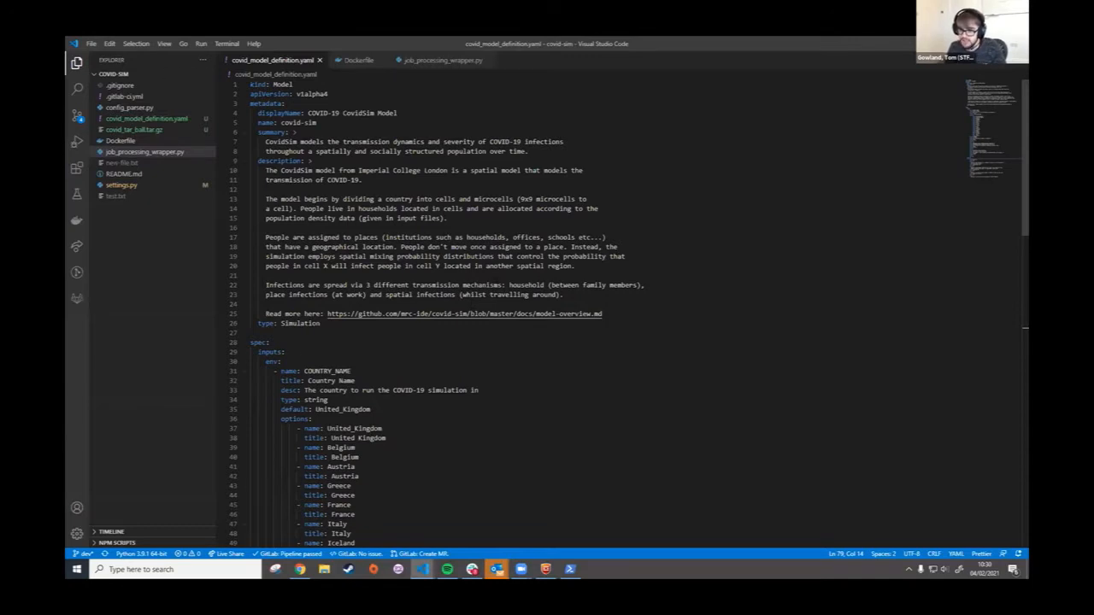
{"action": "scroll", "coordinate": [598, 313], "scroll_direction": "down", "scroll_amount": 3}
{"action": "scroll", "coordinate": [598, 313], "scroll_direction": "up", "scroll_amount": 3}
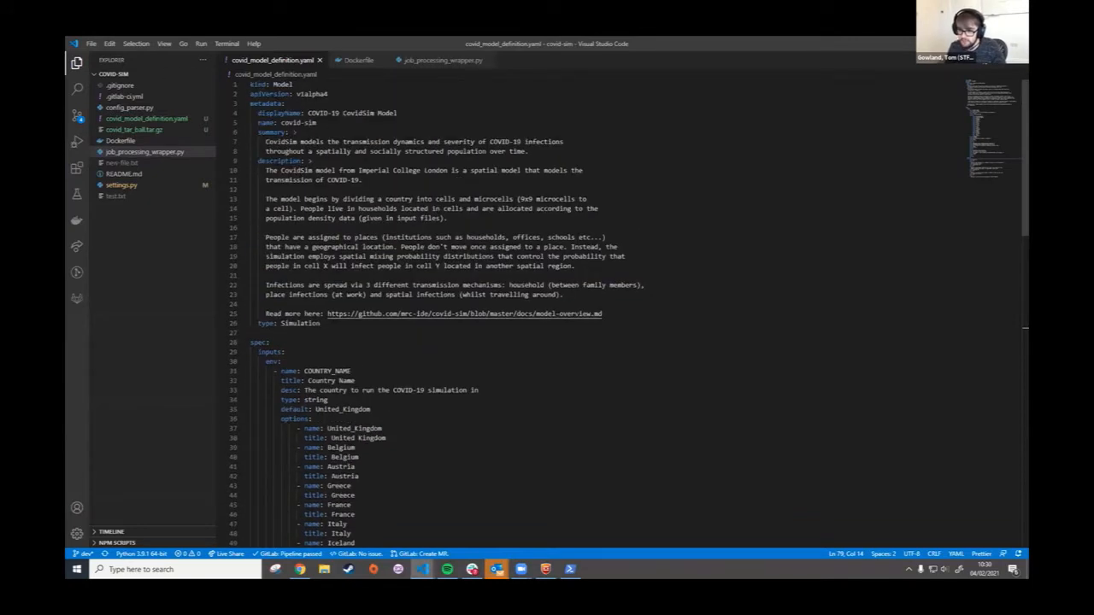
{"action": "left_click_drag", "start_coordinate": [398, 112], "coordinate": [307, 112]}
{"action": "left_click", "coordinate": [362, 181]}
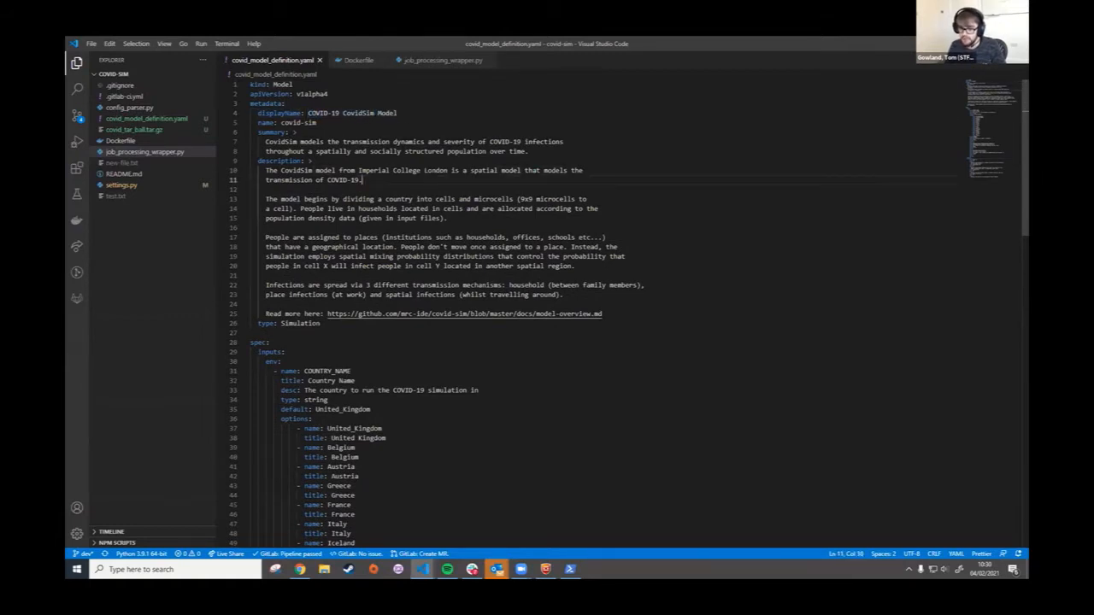
Examine the spec section's environment inputs in the model definition, including the country options and the R number's default and limits
{"action": "scroll", "coordinate": [391, 380], "scroll_direction": "down", "scroll_amount": 7}
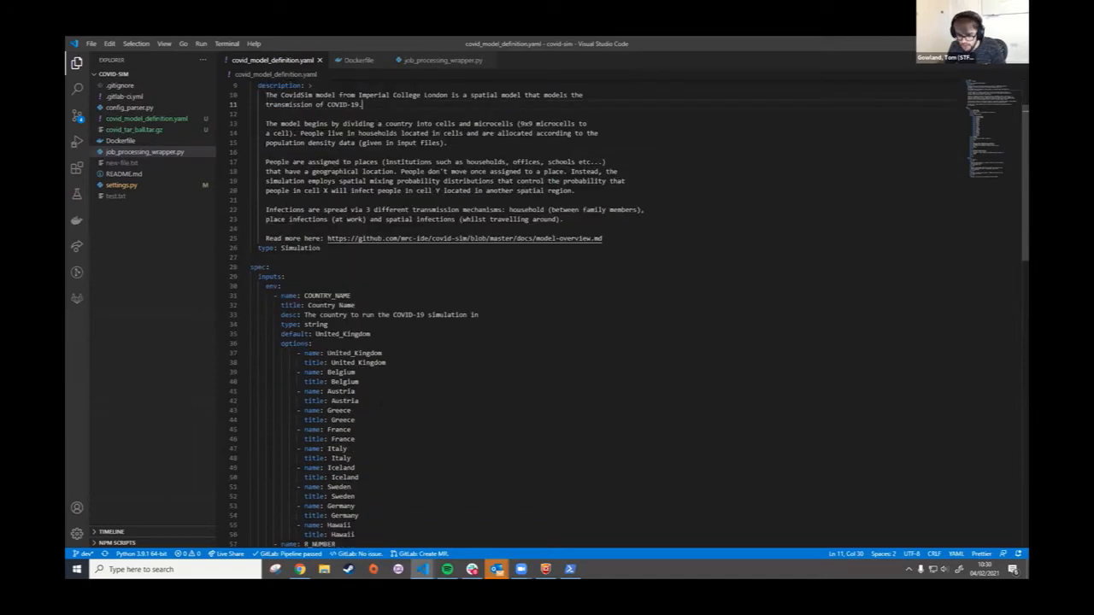
{"action": "scroll", "coordinate": [391, 379], "scroll_direction": "down", "scroll_amount": 4}
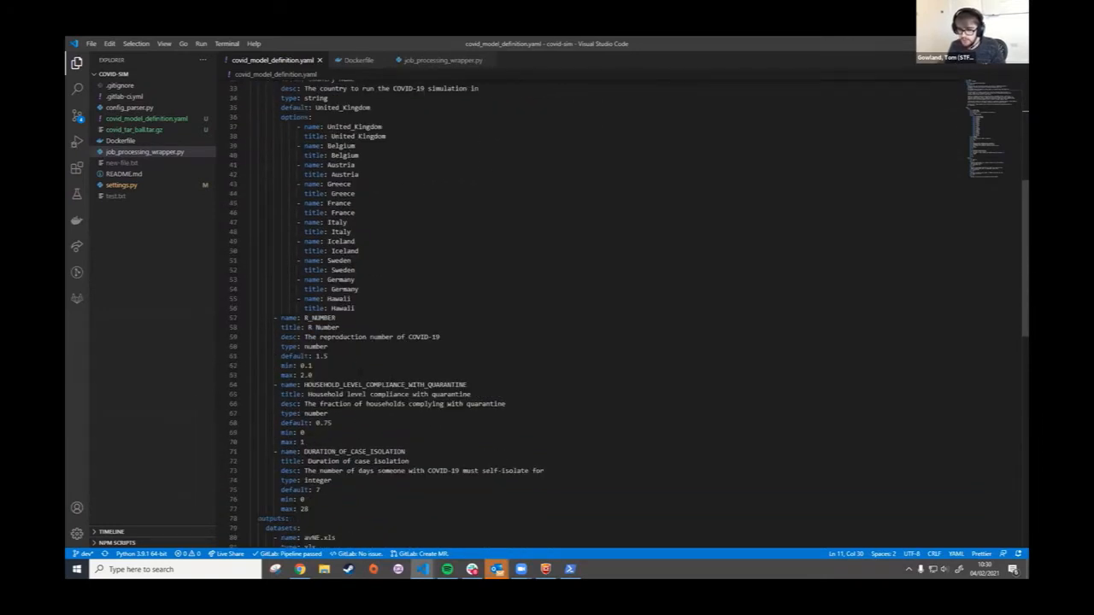
{"action": "left_click_drag", "start_coordinate": [360, 375], "coordinate": [308, 356]}
{"action": "scroll", "coordinate": [237, 273], "scroll_direction": "up", "scroll_amount": 8}
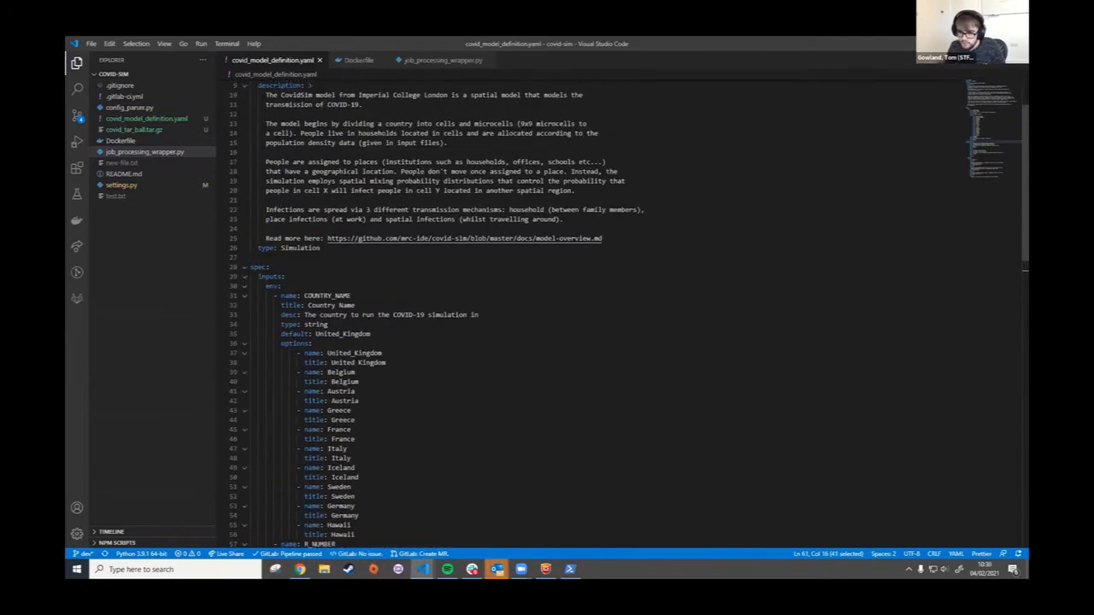
{"action": "scroll", "coordinate": [274, 279], "scroll_direction": "down", "scroll_amount": 2}
{"action": "left_click_drag", "start_coordinate": [258, 275], "coordinate": [339, 302]}
{"action": "scroll", "coordinate": [340, 301], "scroll_direction": "down", "scroll_amount": 2}
{"action": "left_click", "coordinate": [339, 300]}
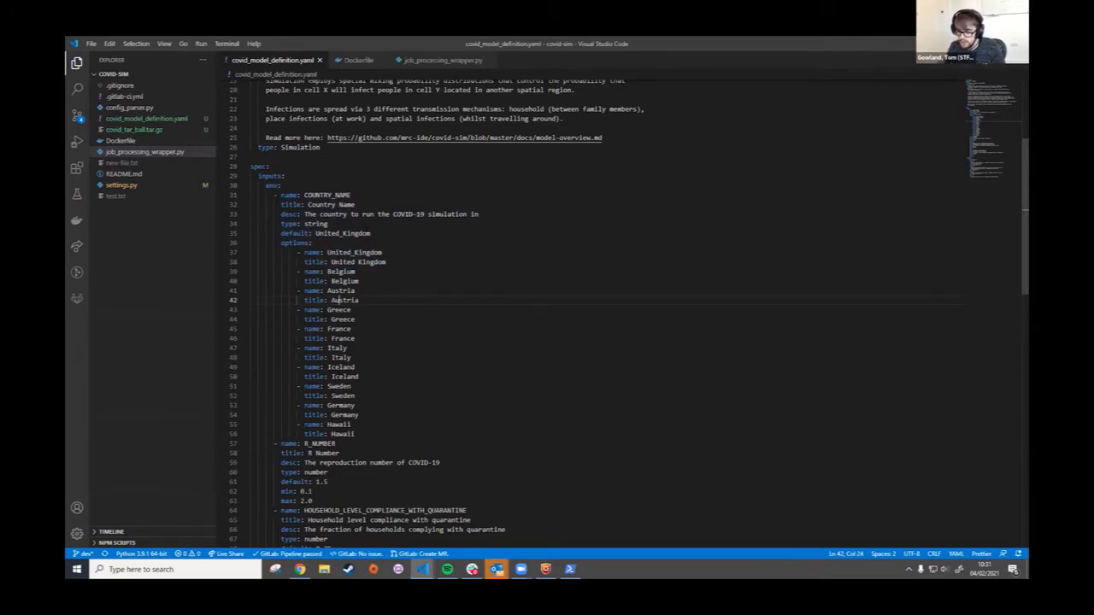
Glance at job_processing_wrapper.py, and examine the R number, quarantine compliance and case isolation inputs and the output datasets in the model definition
{"action": "left_click", "coordinate": [154, 152]}
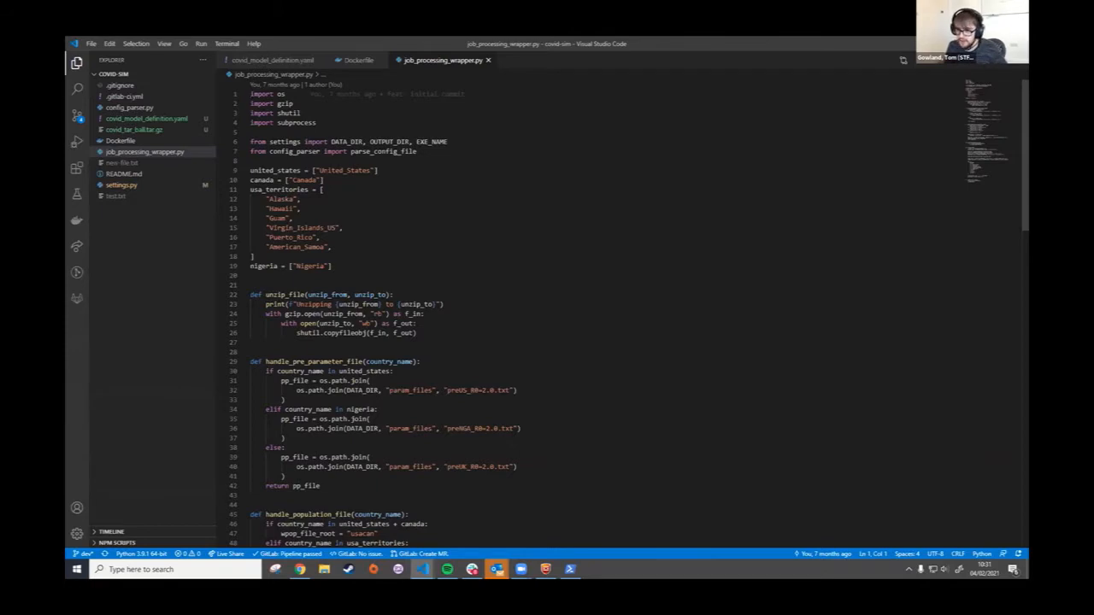
{"action": "key", "text": "ctrl+Tab"}
{"action": "scroll", "coordinate": [598, 317], "scroll_direction": "down", "scroll_amount": 4}
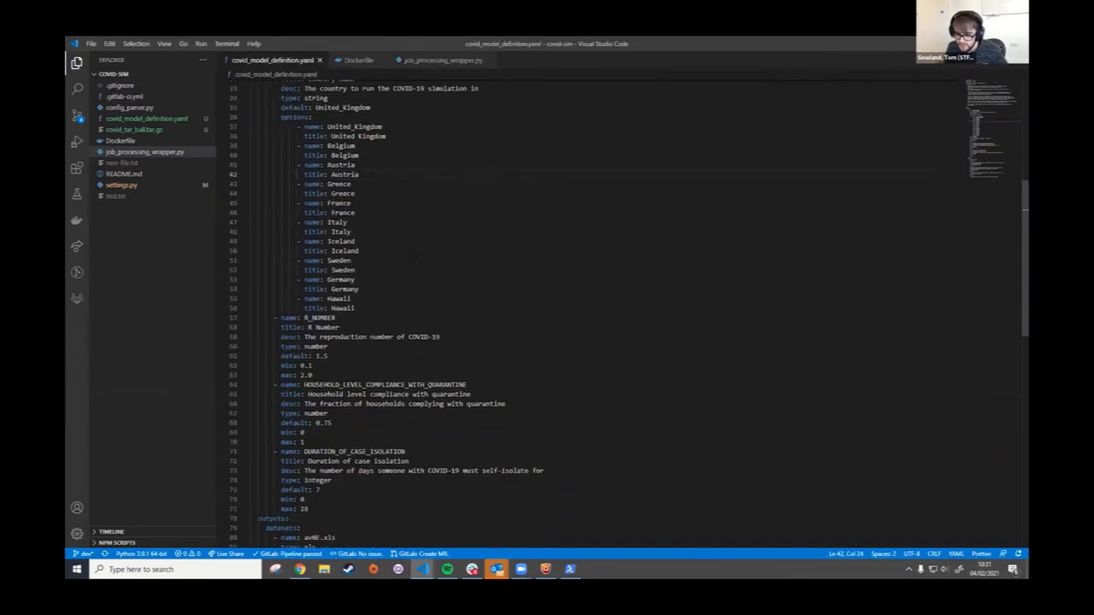
{"action": "scroll", "coordinate": [599, 316], "scroll_direction": "down", "scroll_amount": 8}
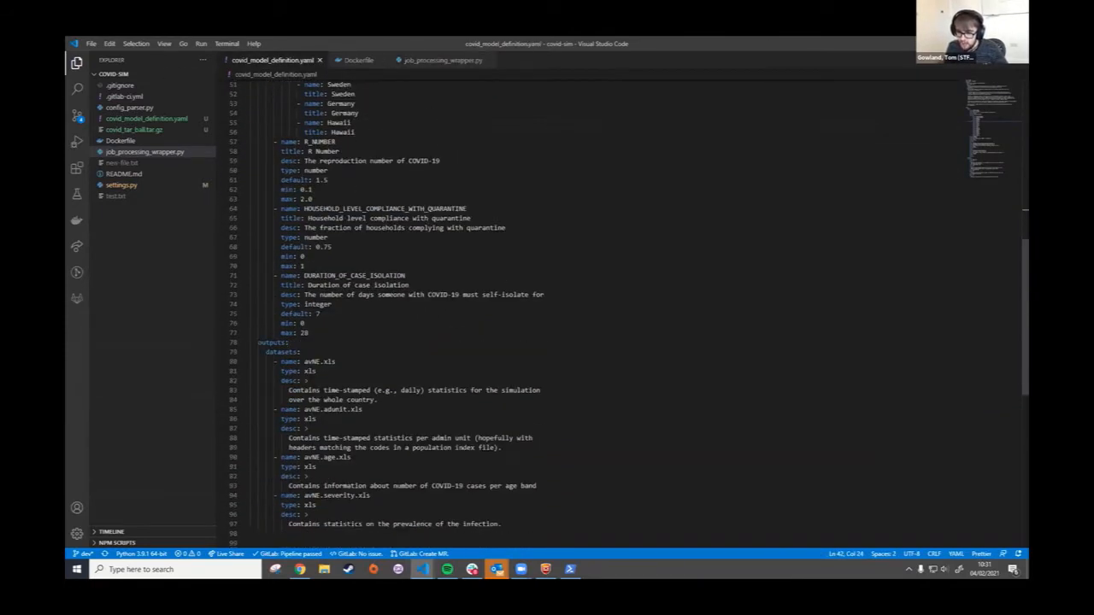
{"action": "scroll", "coordinate": [598, 317], "scroll_direction": "up", "scroll_amount": 4}
{"action": "left_click_drag", "start_coordinate": [310, 358], "coordinate": [274, 168]}
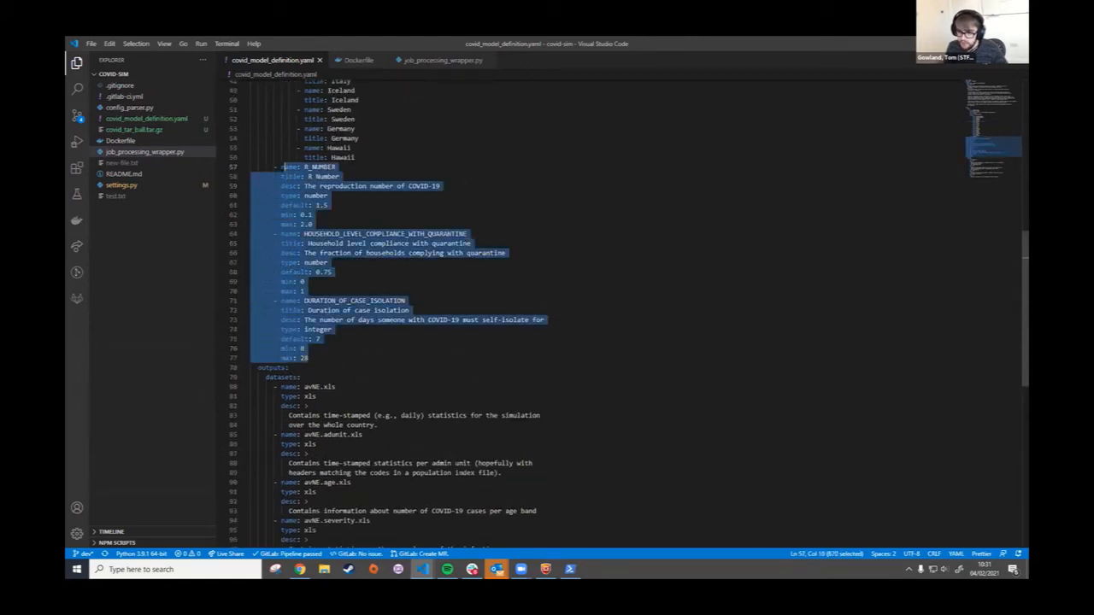
{"action": "left_click", "coordinate": [405, 321]}
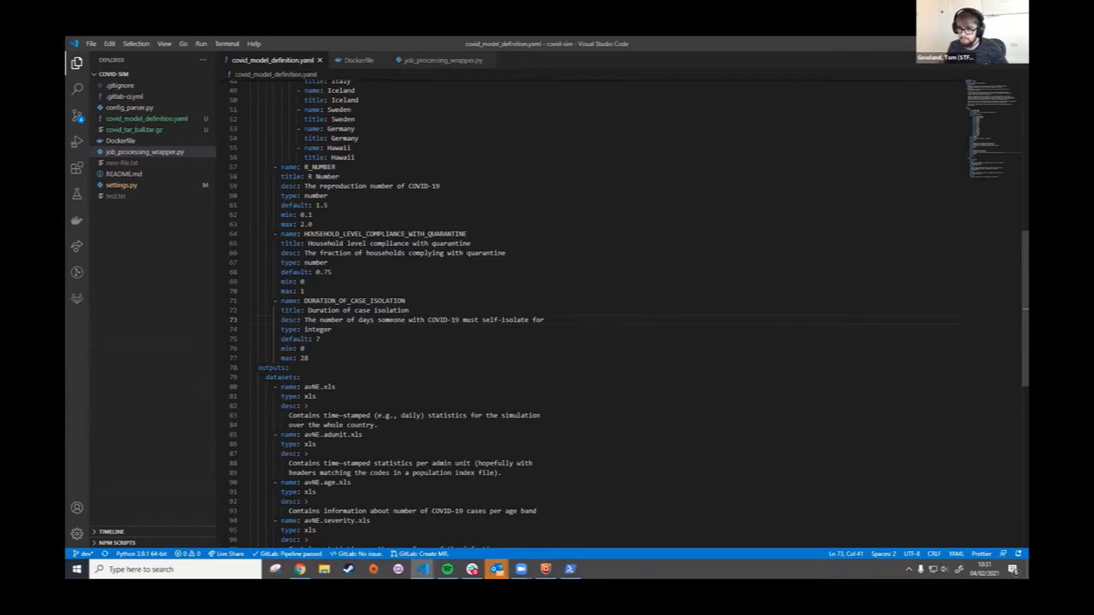
Review the Dockerfile's base image and build commands alongside job_processing_wrapper.py, and switch back to DAFNI's Add Model page in the browser
{"action": "left_click", "coordinate": [345, 62]}
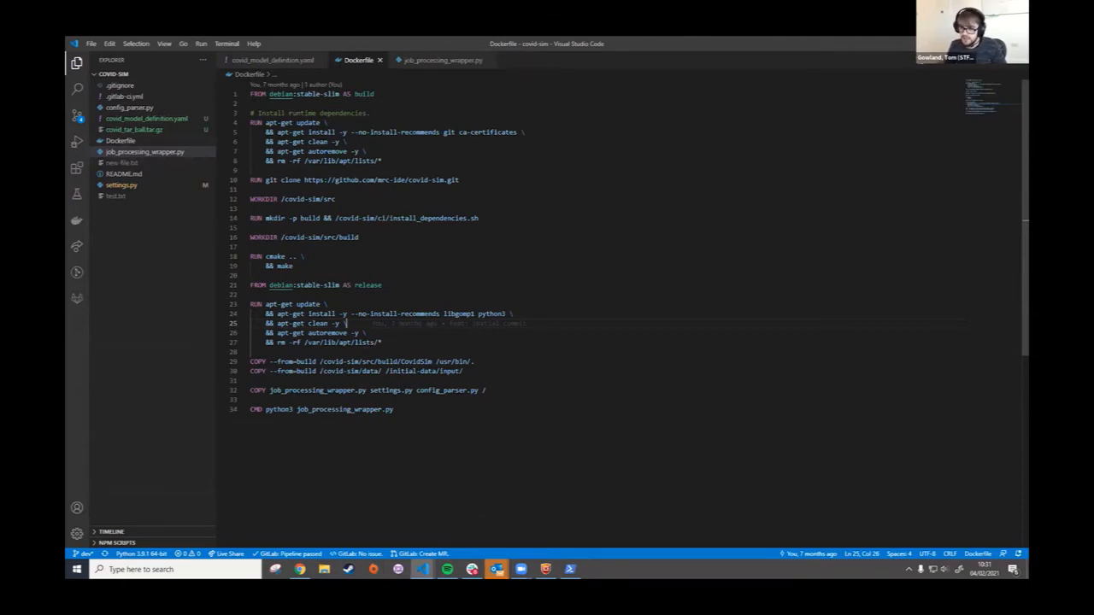
{"action": "left_click_drag", "start_coordinate": [375, 94], "coordinate": [262, 94]}
{"action": "left_click", "coordinate": [397, 133]}
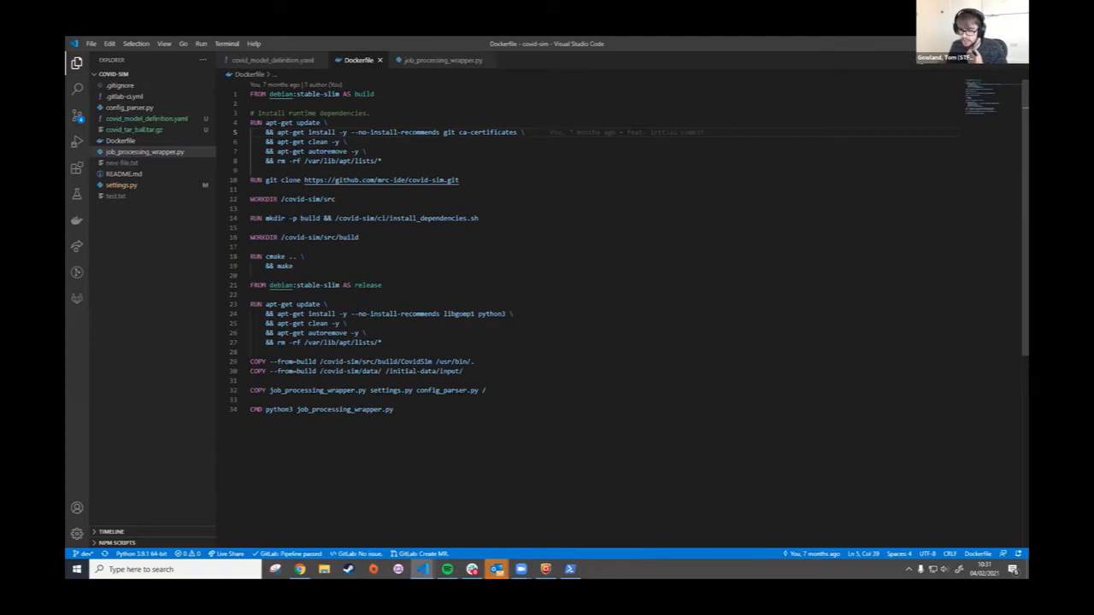
{"action": "left_click", "coordinate": [431, 62]}
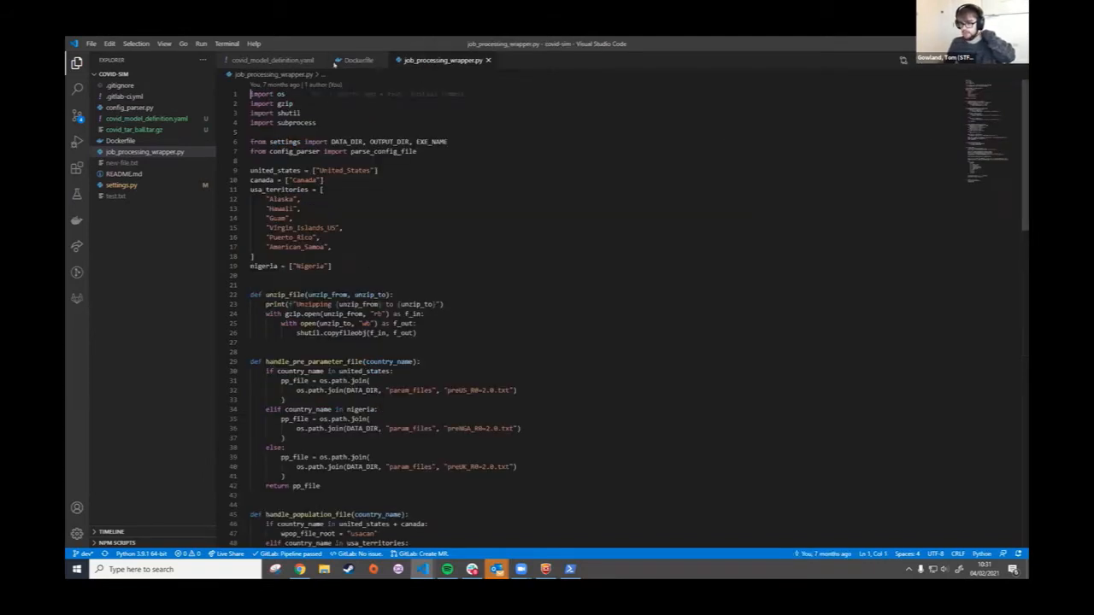
{"action": "left_click", "coordinate": [349, 61]}
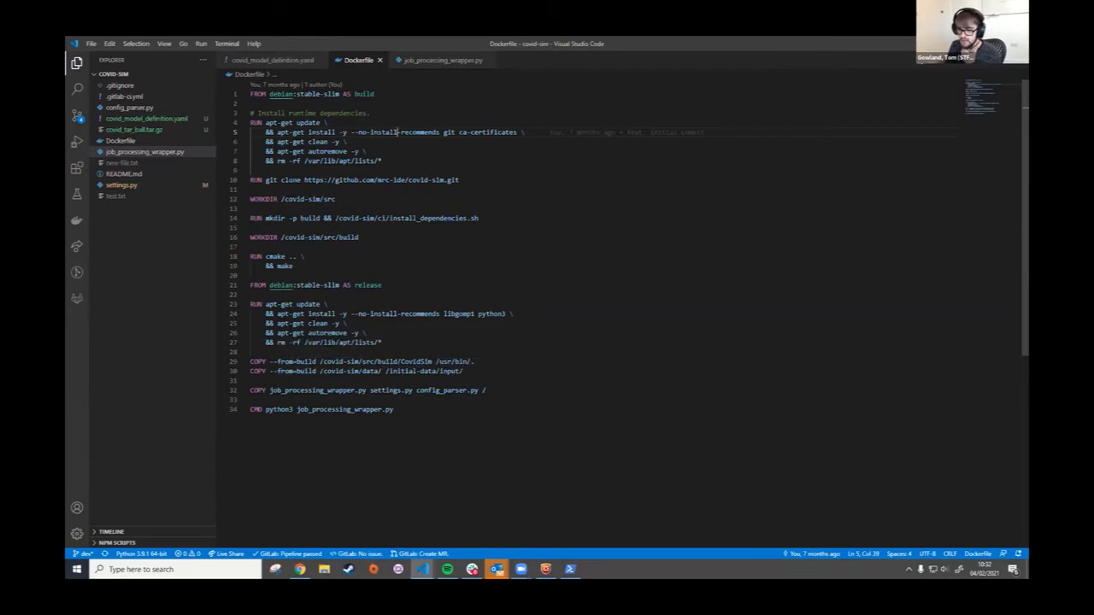
{"action": "left_click", "coordinate": [302, 571]}
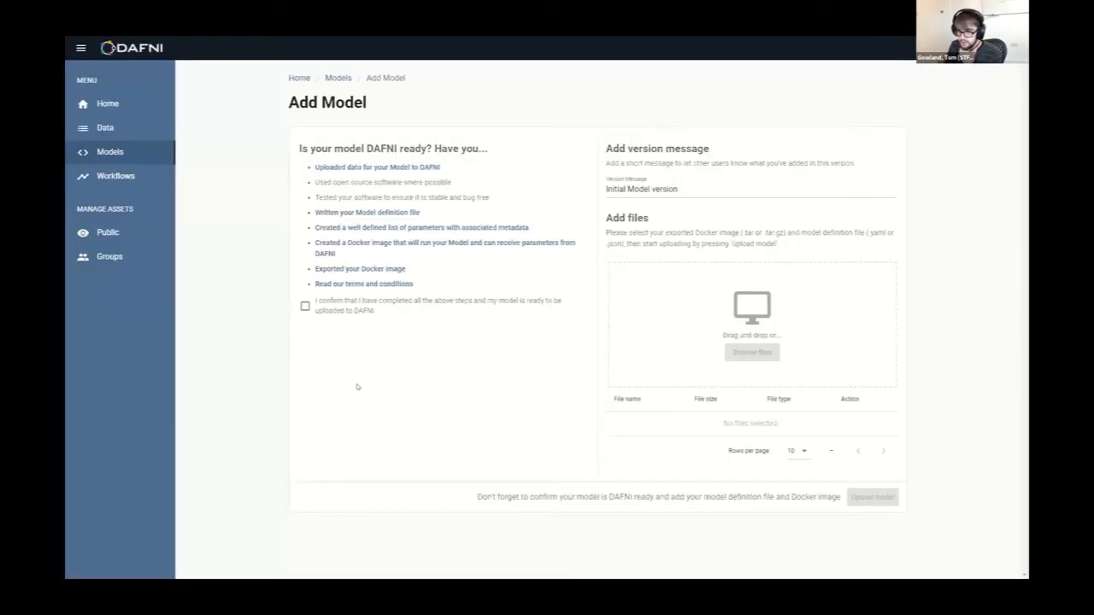
Confirm the model is DAFNI ready and try to upload covid_model_definition.yaml with covid_tar_ball.tar.gz, cancelling the upload
{"action": "left_click", "coordinate": [305, 306]}
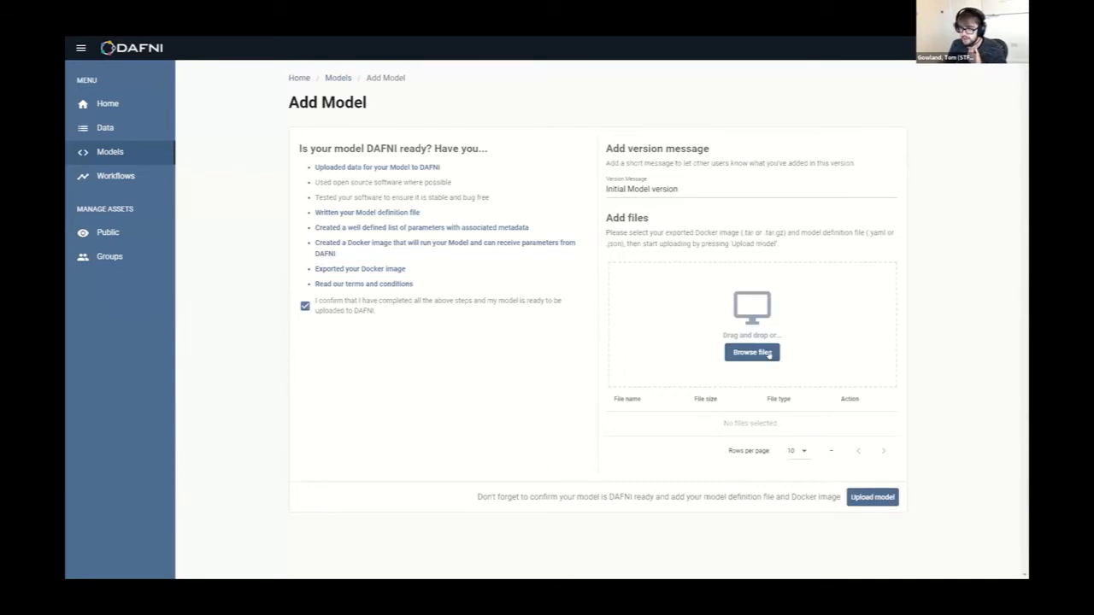
{"action": "left_click", "coordinate": [763, 354]}
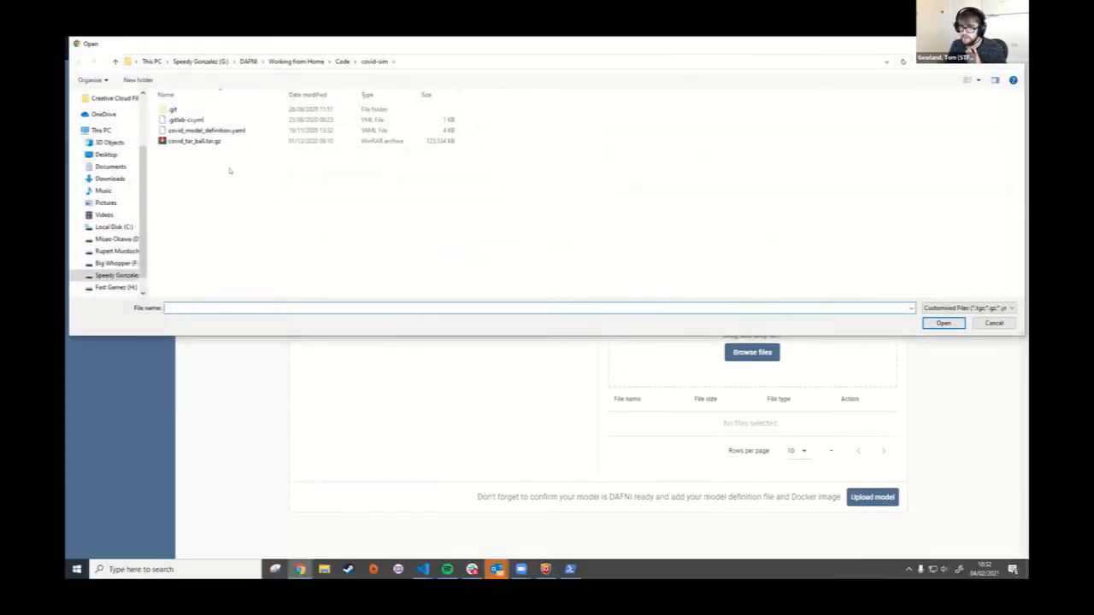
{"action": "left_click", "coordinate": [210, 130]}
{"action": "left_click", "coordinate": [231, 141], "text": "ctrl"}
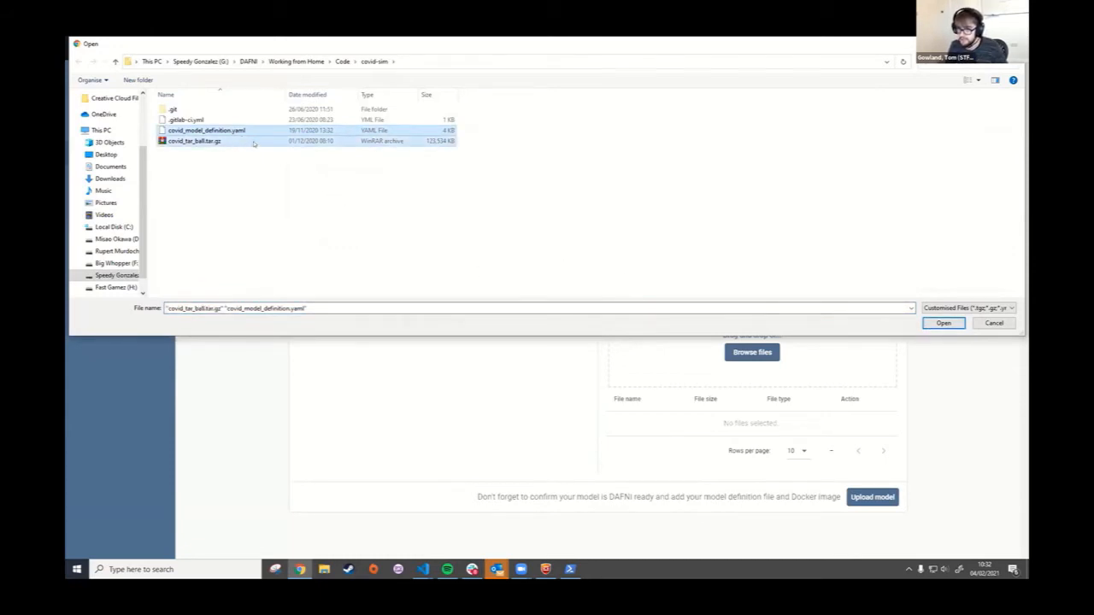
{"action": "left_click", "coordinate": [942, 323]}
{"action": "left_click", "coordinate": [872, 521]}
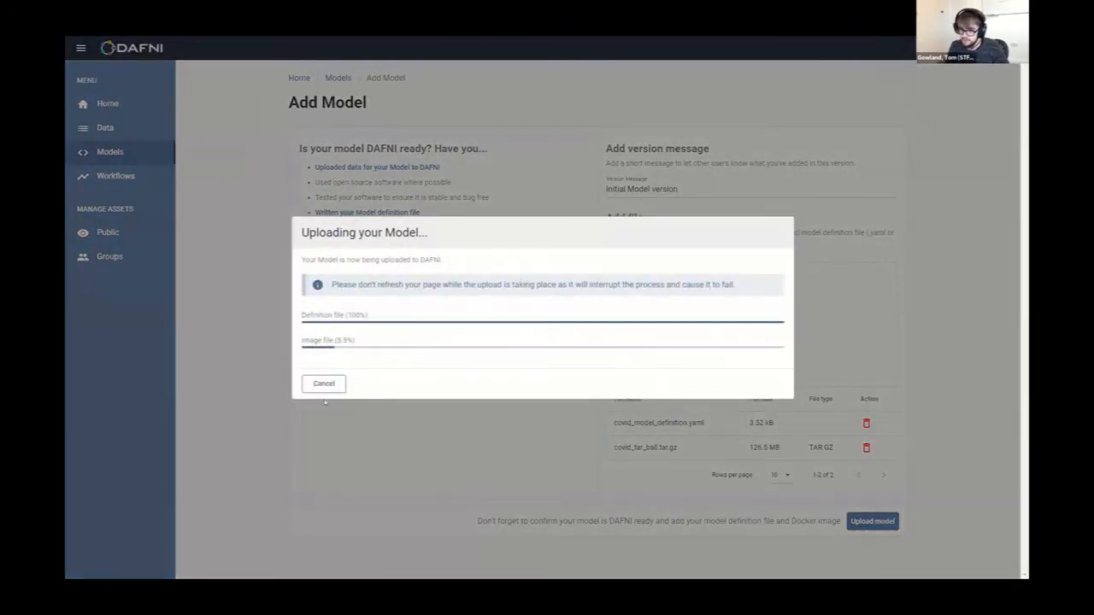
{"action": "left_click", "coordinate": [323, 386]}
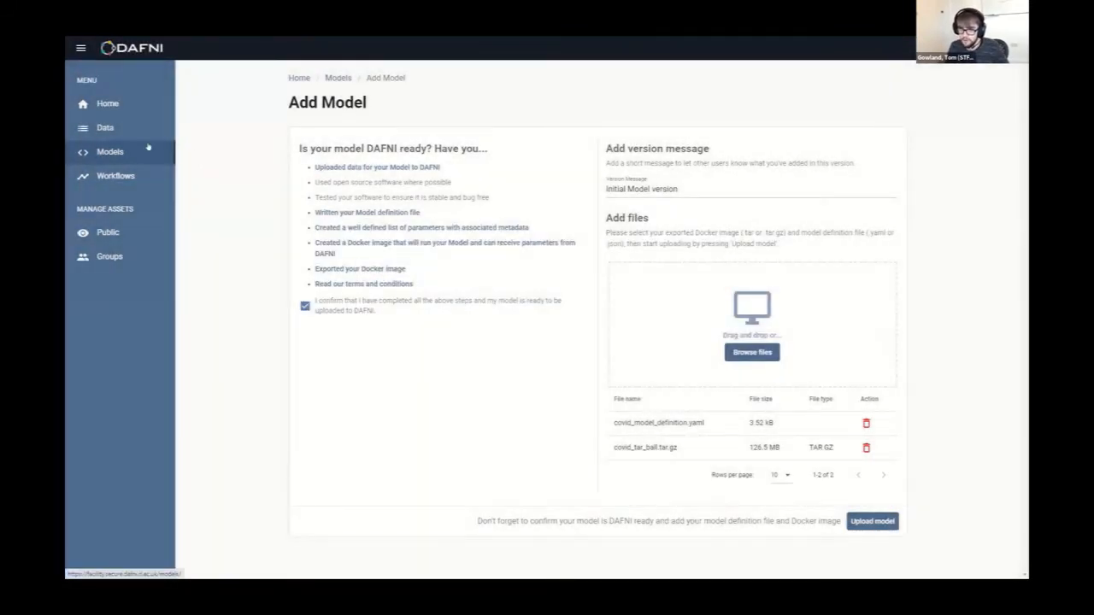
Search the models list for COVID, open the COVID-19 CovidSim Model and view its edit page for adding a new version
{"action": "left_click", "coordinate": [146, 150]}
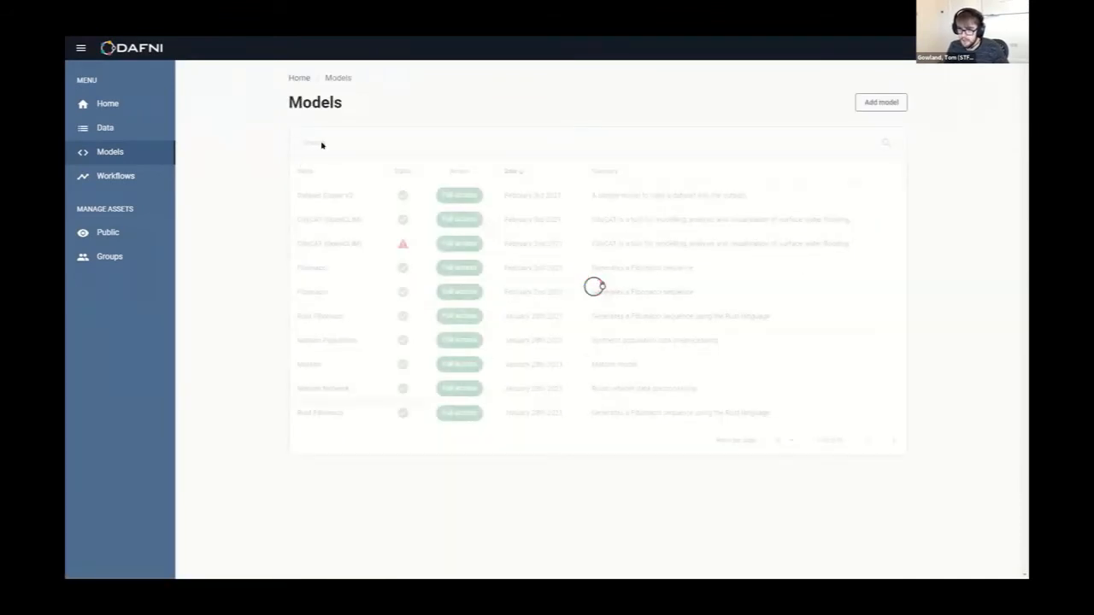
{"action": "left_click", "coordinate": [334, 144]}
{"action": "type", "text": "covid"}
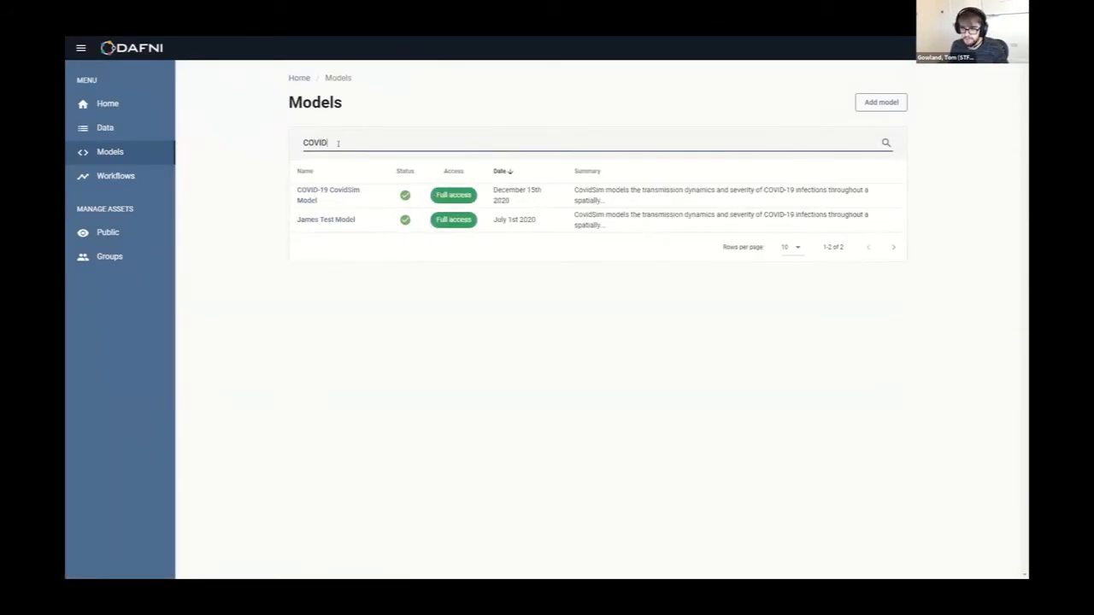
{"action": "left_click", "coordinate": [322, 188]}
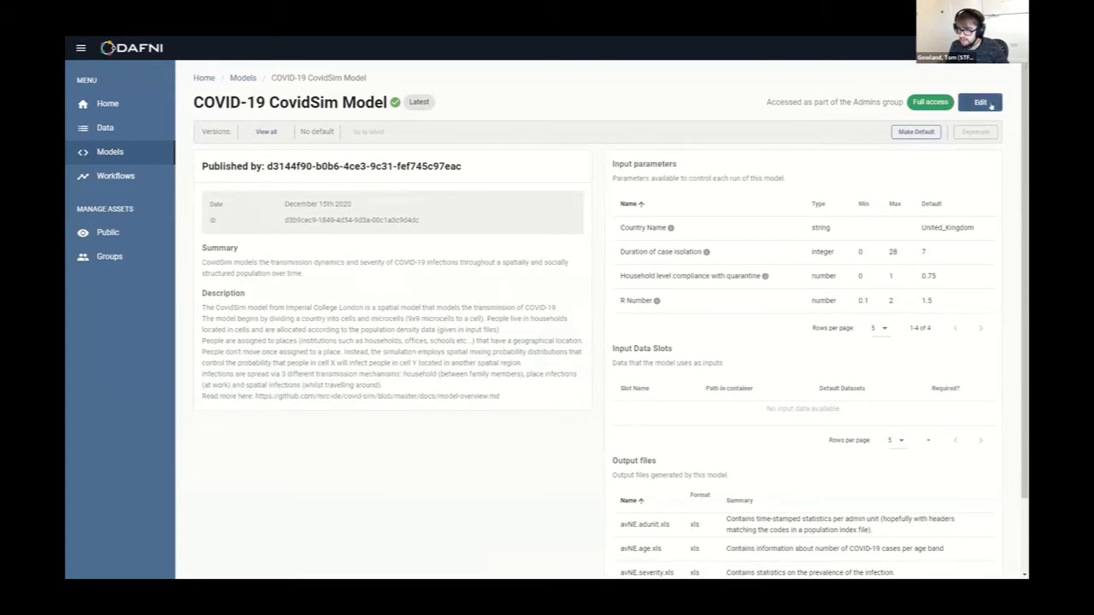
{"action": "left_click", "coordinate": [983, 103]}
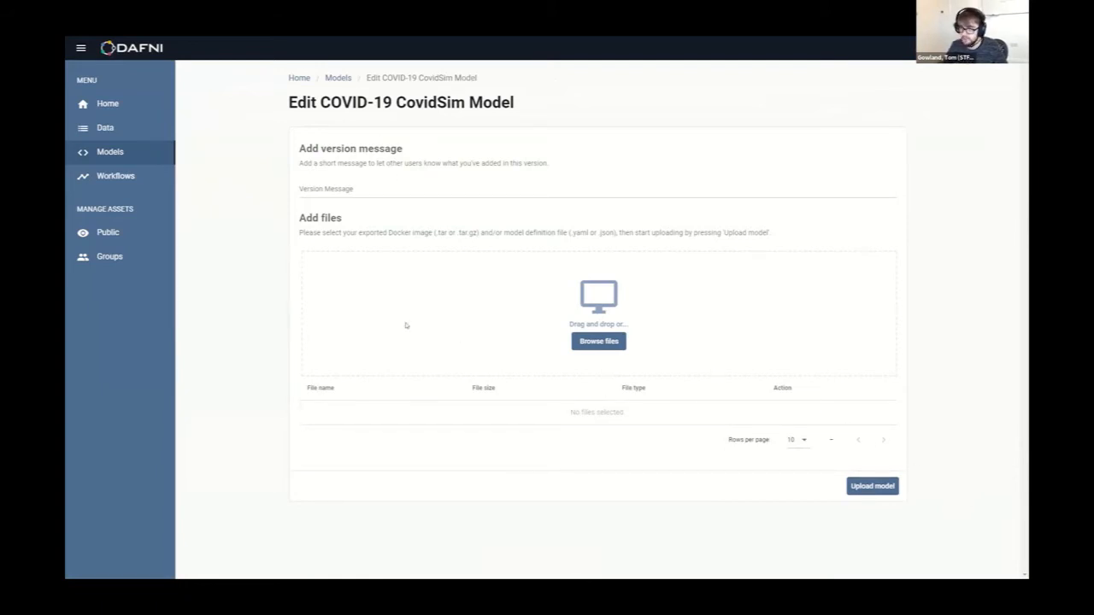
Search the models list for COV and reopen the COVID-19 CovidSim Model to examine its input parameters and output files
{"action": "left_click", "coordinate": [339, 78]}
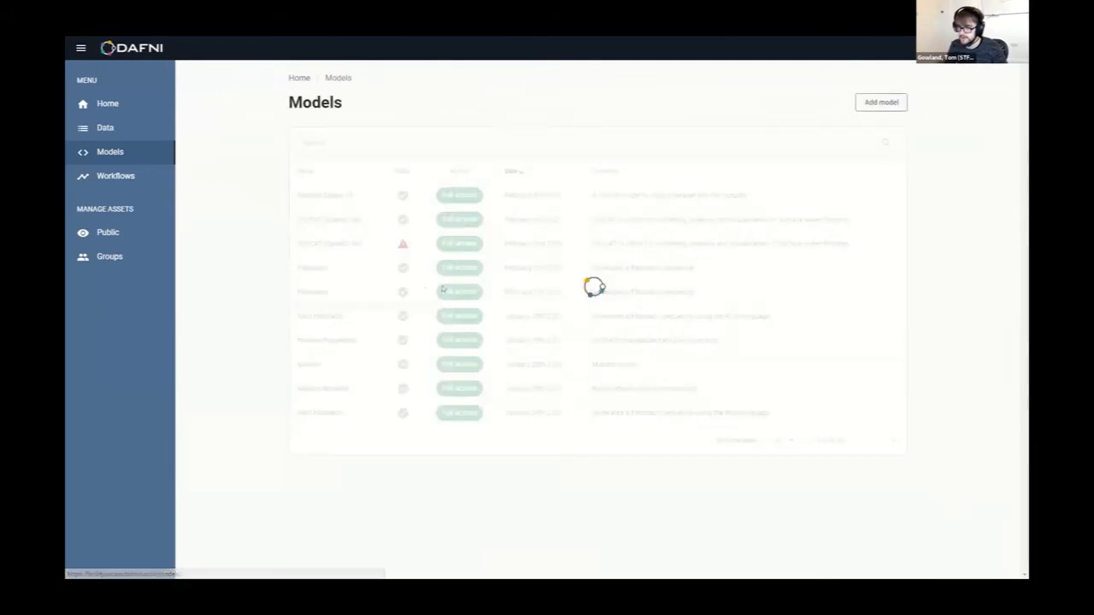
{"action": "left_click", "coordinate": [375, 143]}
{"action": "type", "text": "COOVE"}
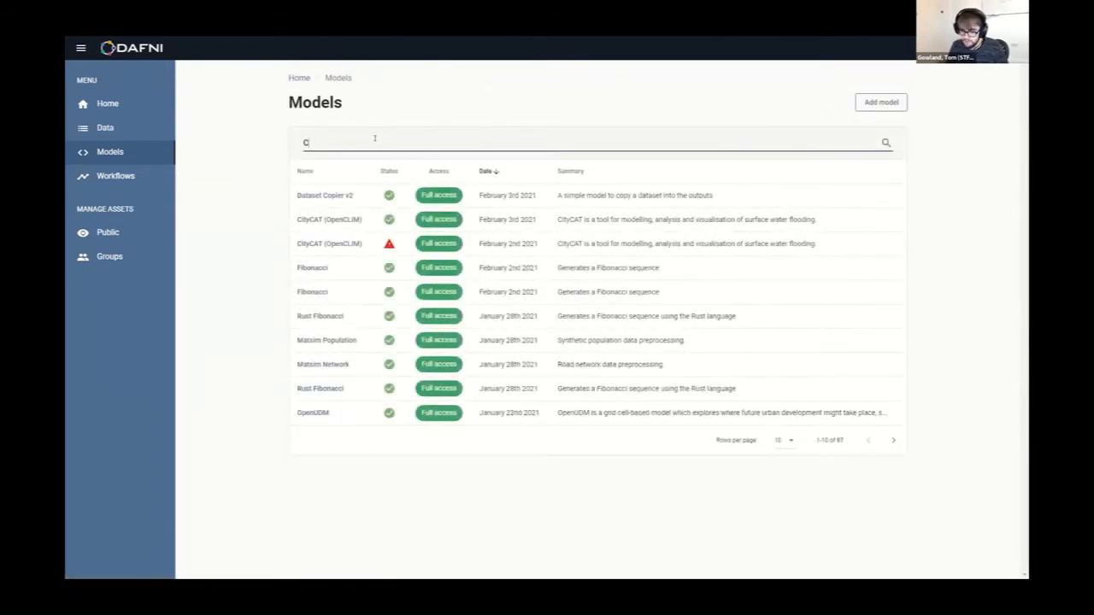
{"action": "key", "text": "BackSpace"}
{"action": "key", "text": "BackSpace"}
{"action": "key", "text": "BackSpace"}
{"action": "type", "text": "V"}
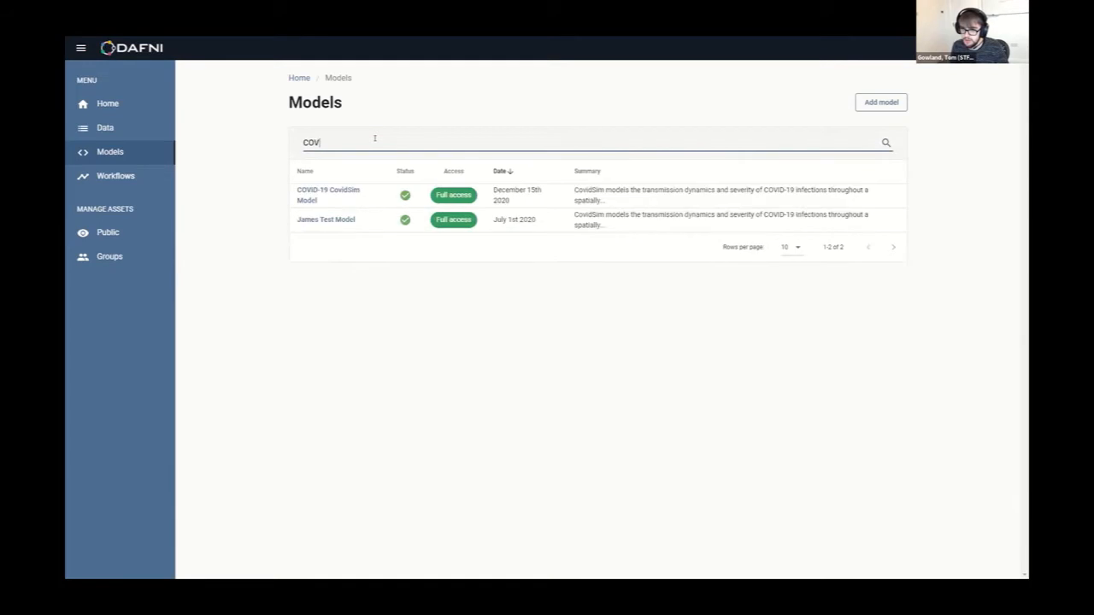
{"action": "left_click", "coordinate": [317, 190]}
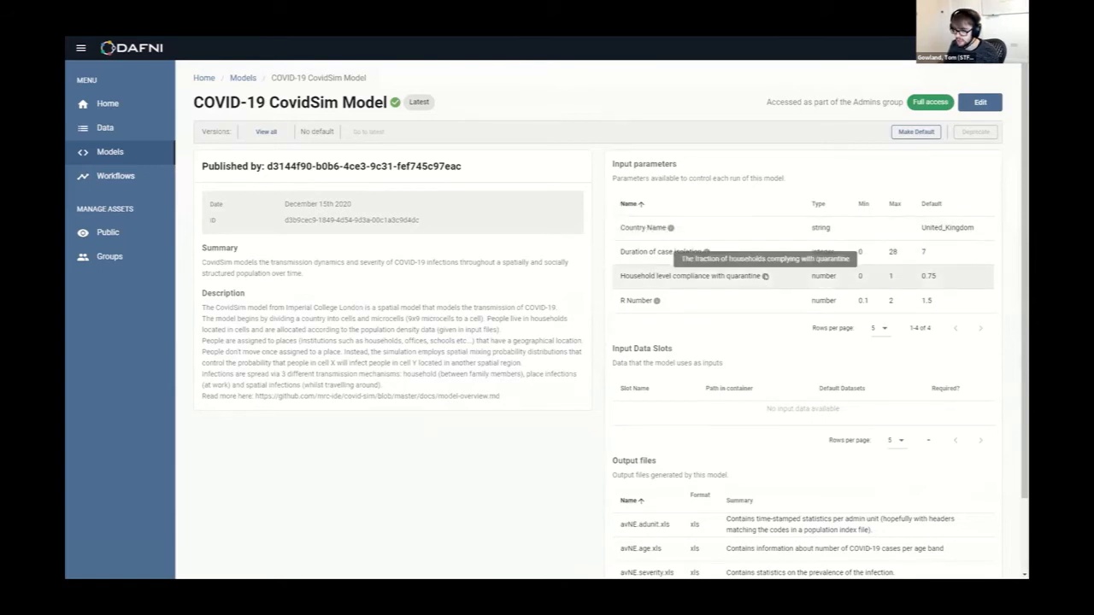
{"action": "scroll", "coordinate": [573, 364], "scroll_direction": "down", "scroll_amount": 1}
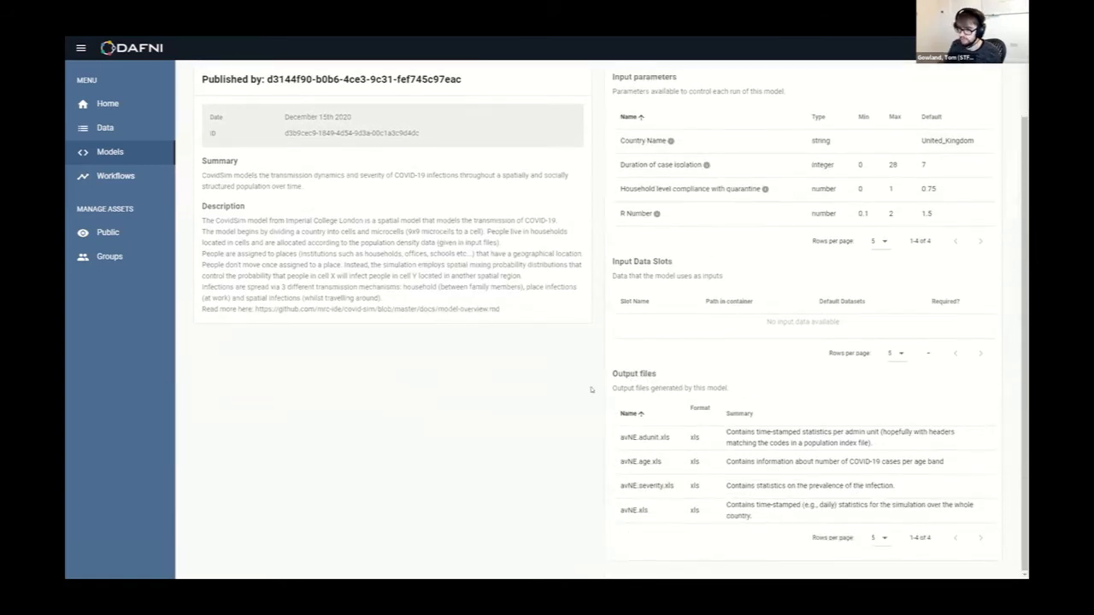
{"action": "scroll", "coordinate": [581, 334], "scroll_direction": "up", "scroll_amount": 1}
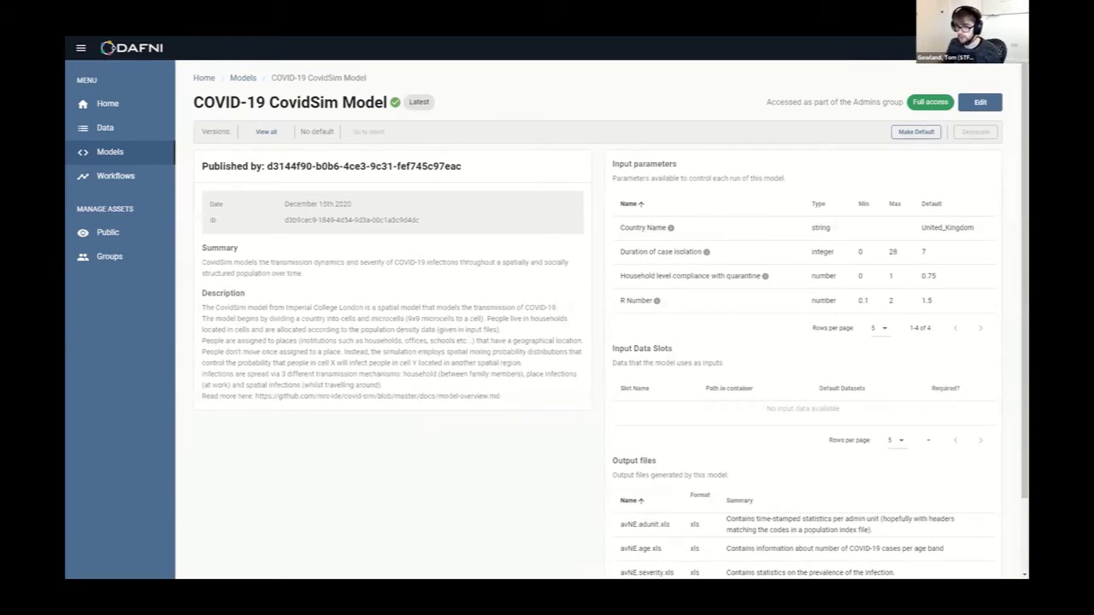
Start creating a new workflow with the workflow name COVID-test
{"action": "left_click", "coordinate": [128, 177]}
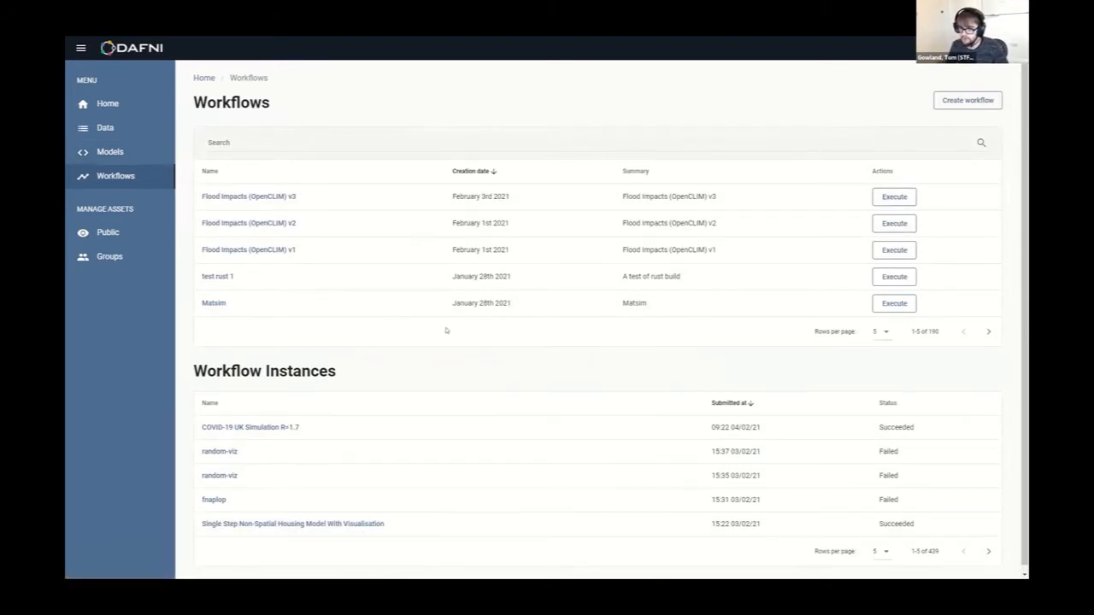
{"action": "left_click", "coordinate": [968, 99]}
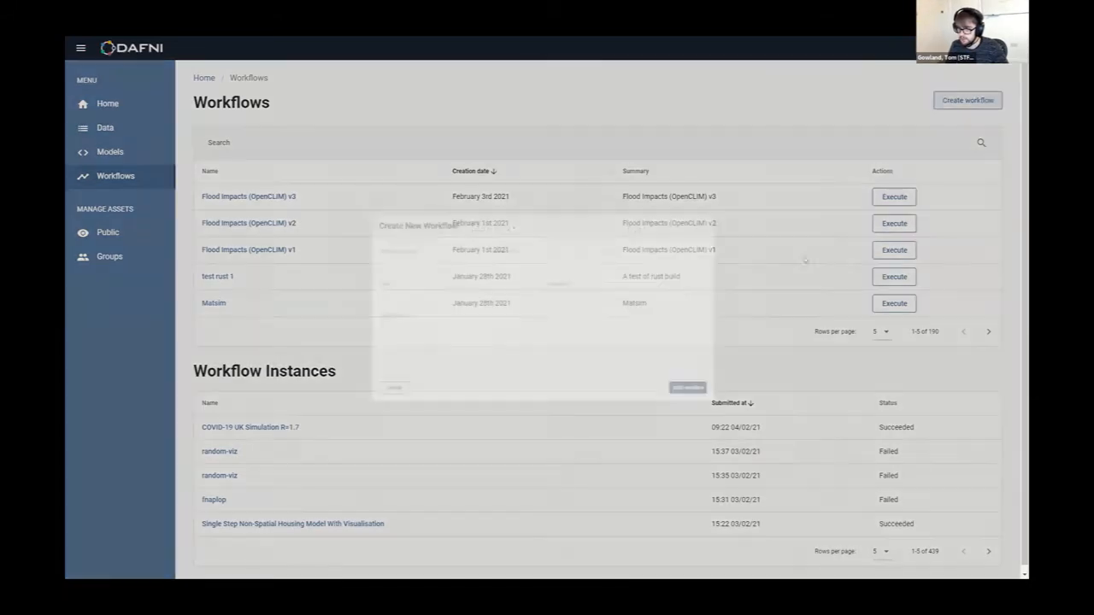
{"action": "left_click", "coordinate": [446, 224]}
{"action": "type", "text": "COV"}
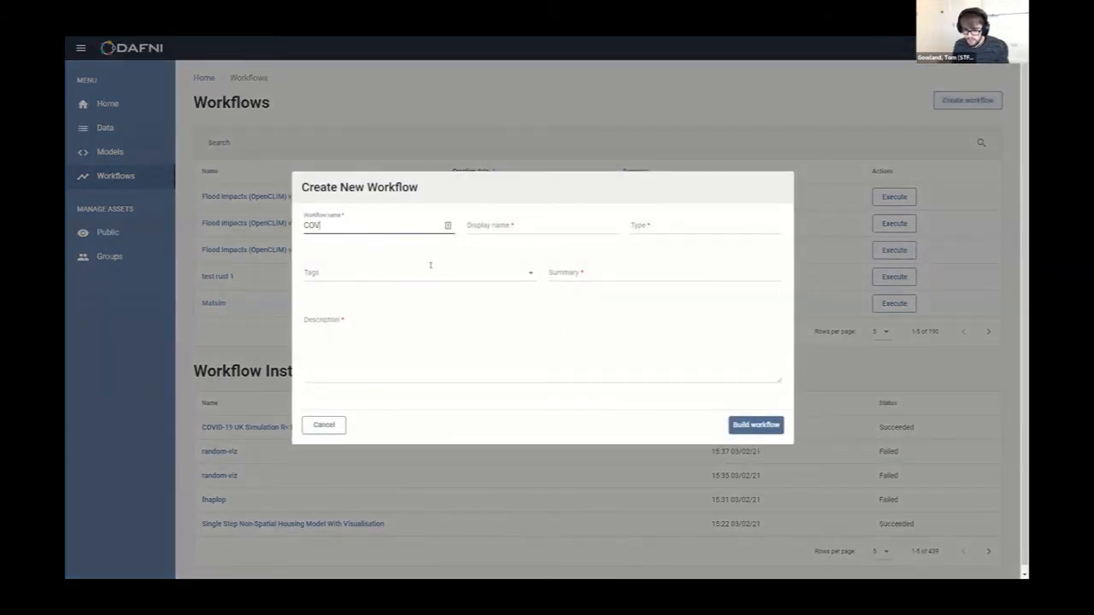
{"action": "type", "text": "ID-test"}
Reuse COVID-test as the workflow's display name, type, summary and description, and proceed to building the workflow
{"action": "key", "text": "ctrl+a"}
{"action": "key", "text": "ctrl+c"}
{"action": "left_click", "coordinate": [536, 220]}
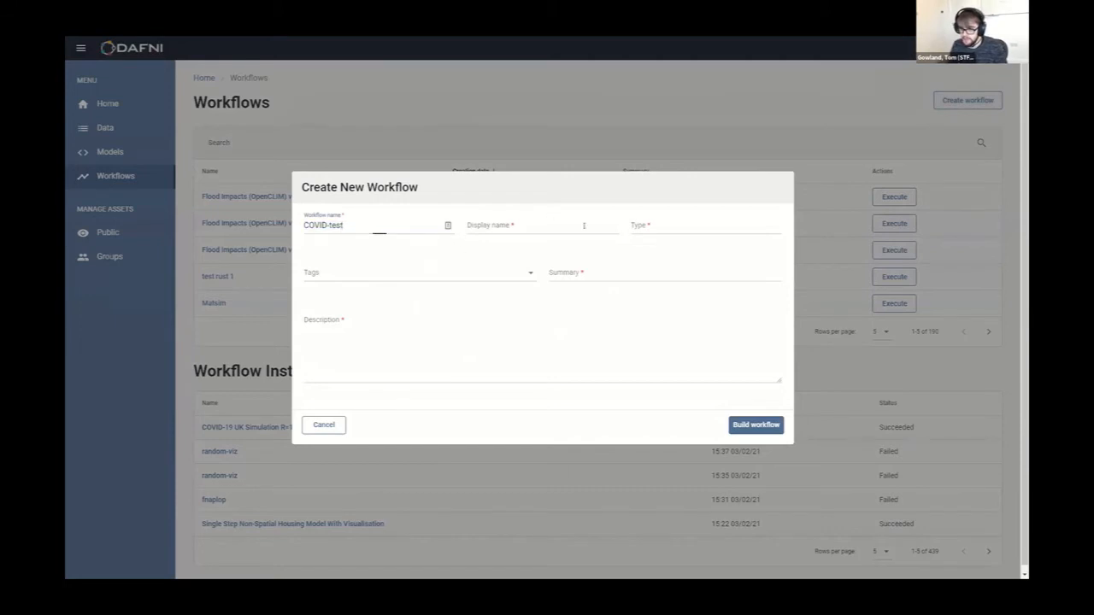
{"action": "key", "text": "ctrl+v"}
{"action": "left_click", "coordinate": [664, 221]}
{"action": "key", "text": "ctrl+v"}
{"action": "left_click", "coordinate": [590, 272]}
{"action": "key", "text": "ctrl+v"}
{"action": "left_click", "coordinate": [533, 324]}
{"action": "key", "text": "ctrl+v"}
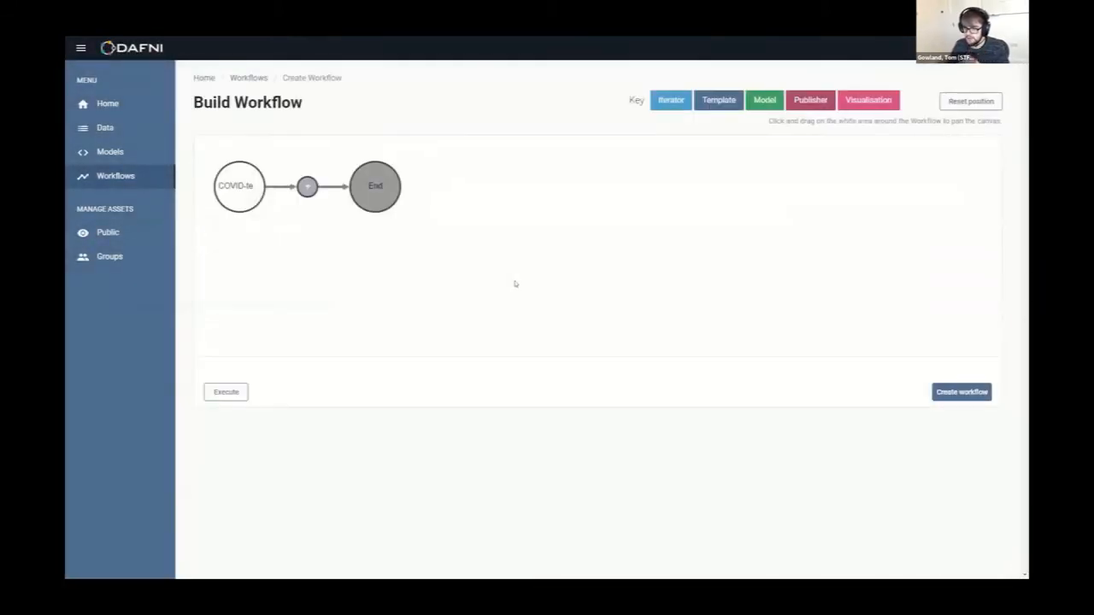
Begin a new step between the workflow's start and End nodes, and look over the settings for an Iterator step
{"action": "left_click", "coordinate": [308, 187]}
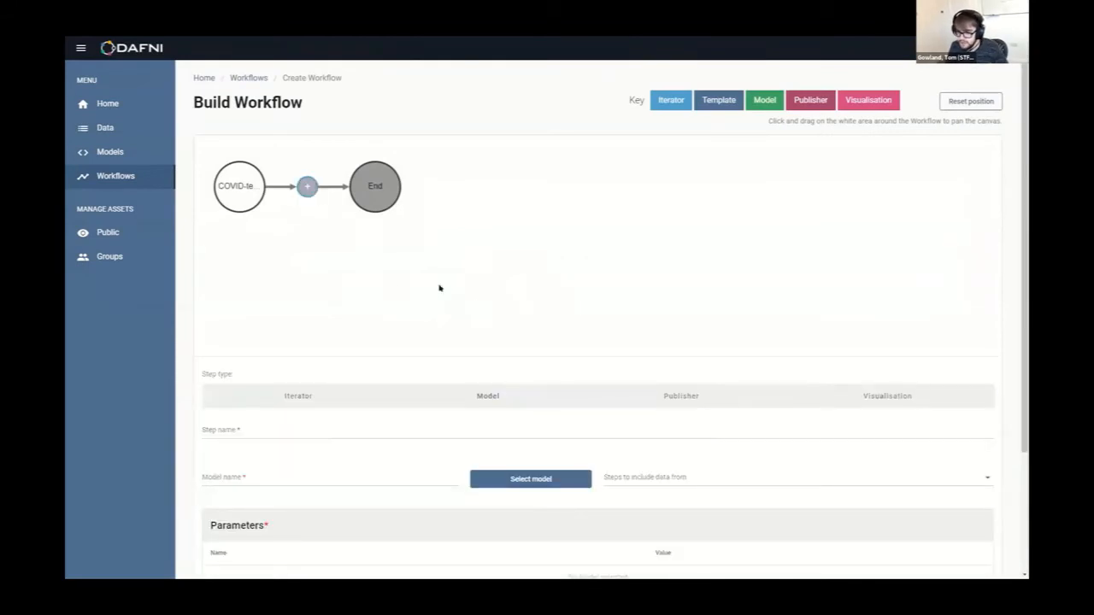
{"action": "scroll", "coordinate": [439, 284], "scroll_direction": "down", "scroll_amount": 2}
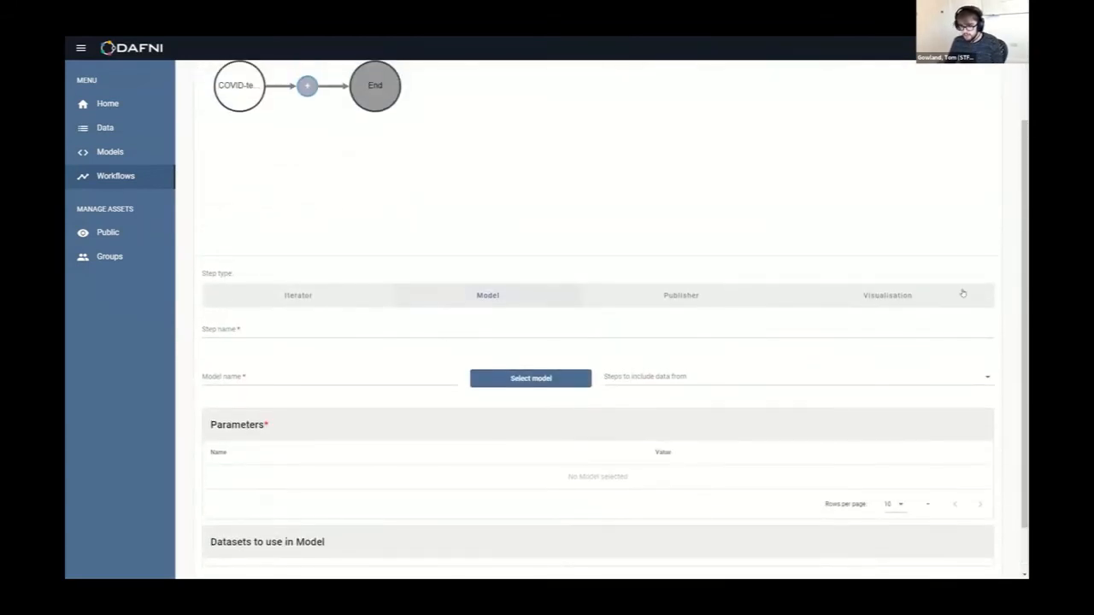
{"action": "scroll", "coordinate": [722, 282], "scroll_direction": "up", "scroll_amount": 2}
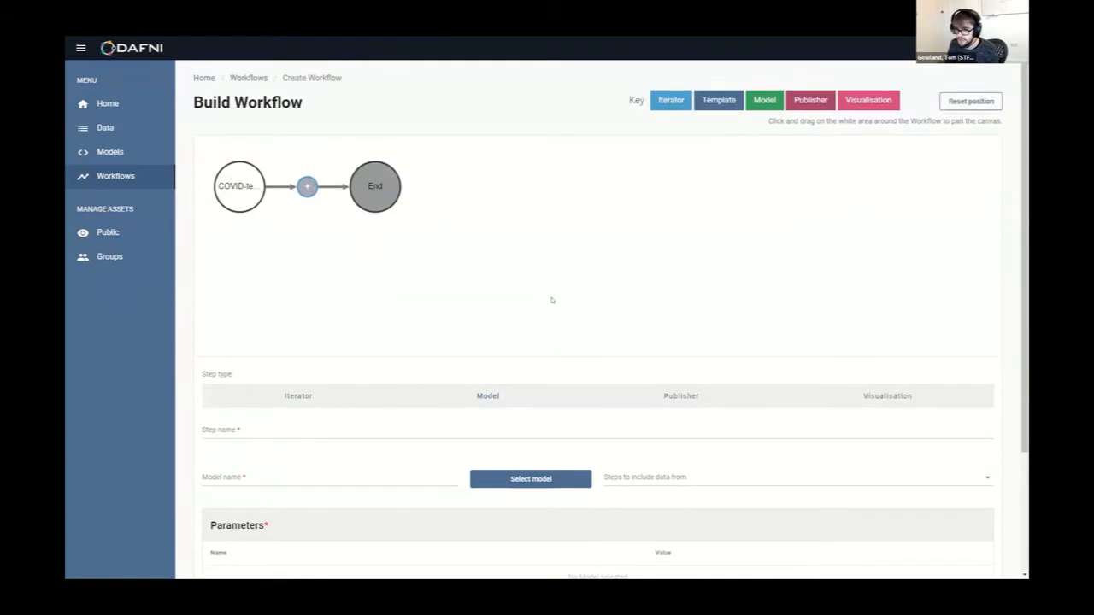
{"action": "left_click", "coordinate": [295, 404]}
{"action": "scroll", "coordinate": [424, 308], "scroll_direction": "down", "scroll_amount": 3}
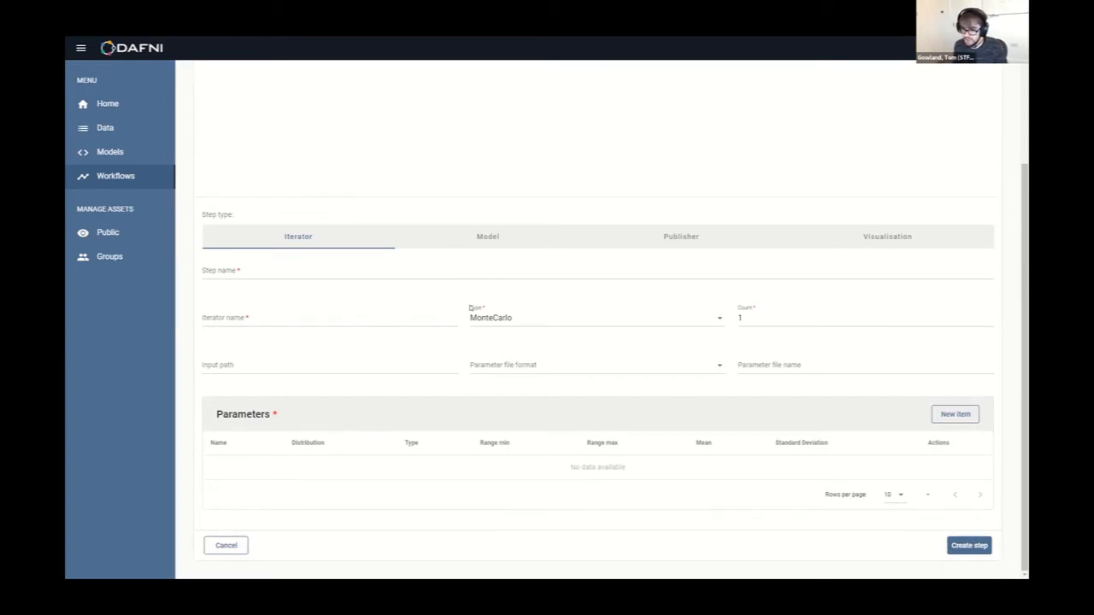
{"action": "scroll", "coordinate": [470, 309], "scroll_direction": "up", "scroll_amount": 4}
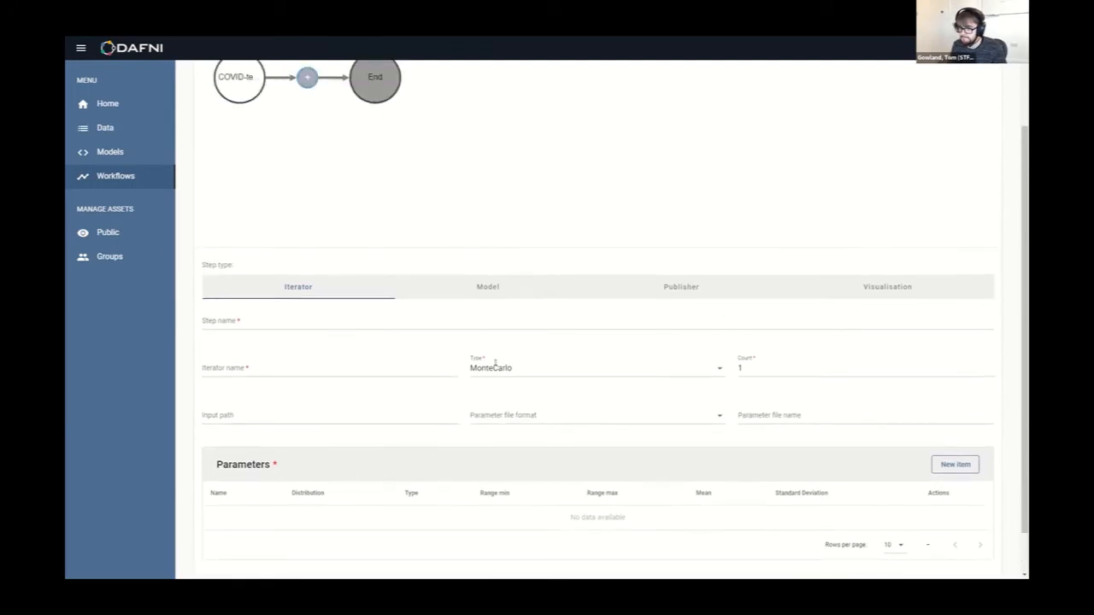
Set the new step's type to Model, review its settings and name the step covid
{"action": "left_click", "coordinate": [492, 398]}
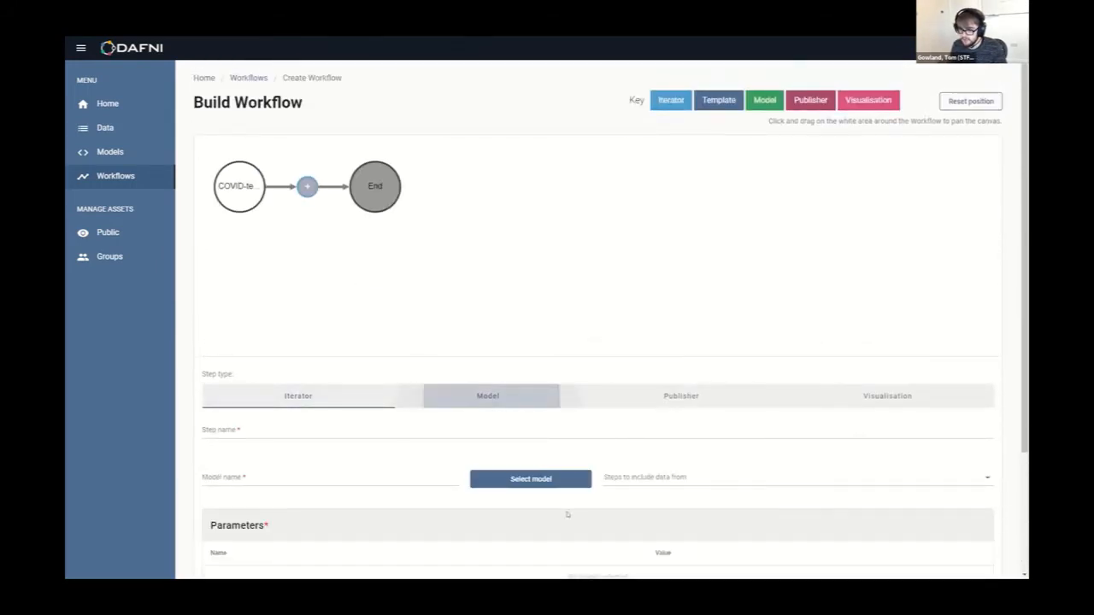
{"action": "scroll", "coordinate": [576, 523], "scroll_direction": "down", "scroll_amount": 4}
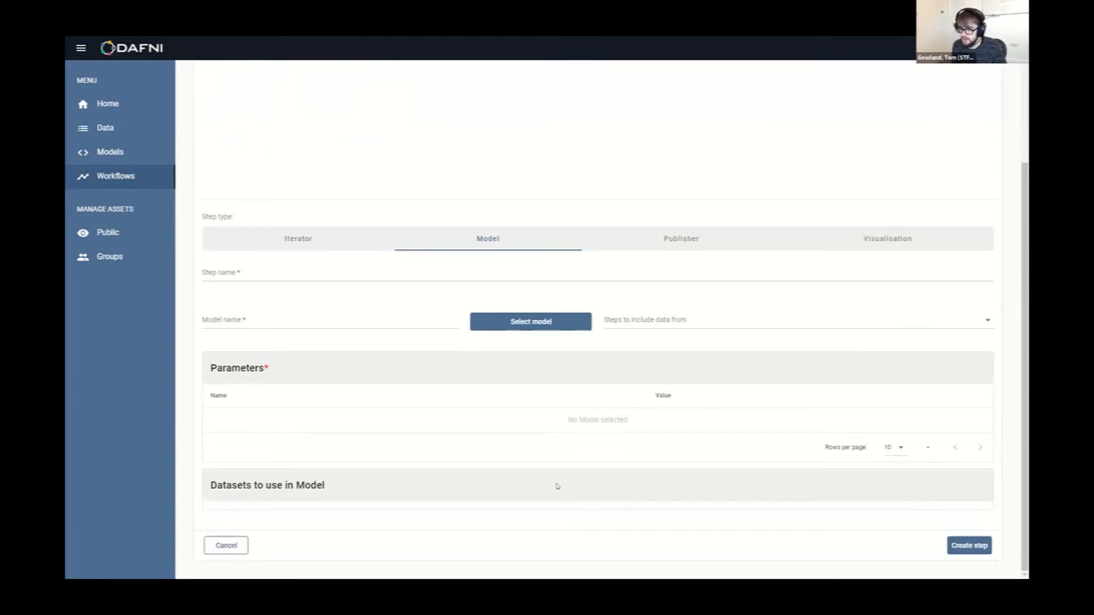
{"action": "scroll", "coordinate": [557, 388], "scroll_direction": "up", "scroll_amount": 2}
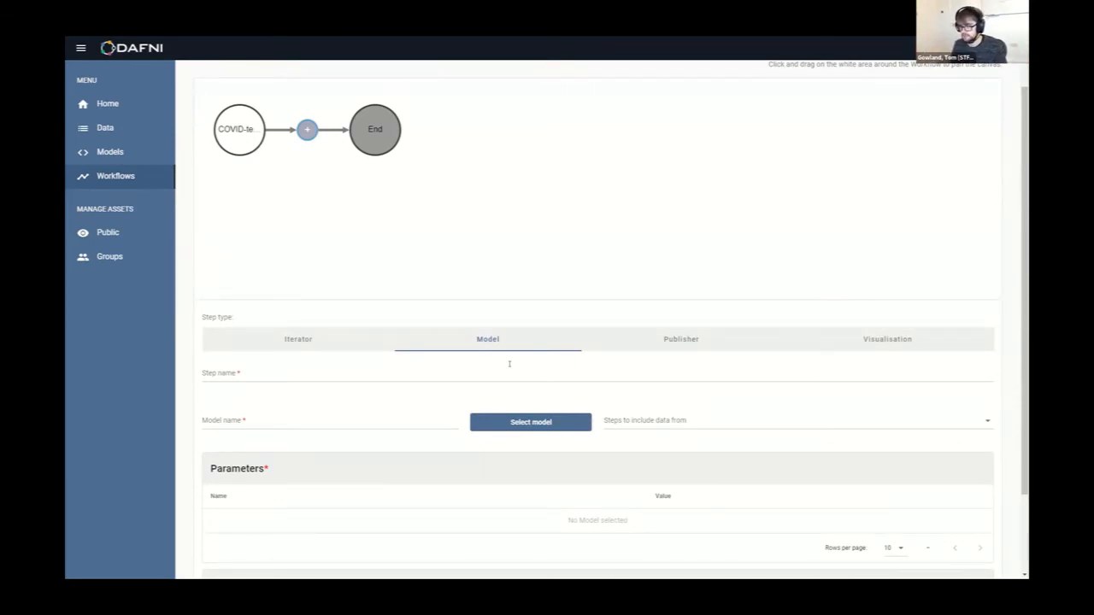
{"action": "scroll", "coordinate": [454, 341], "scroll_direction": "up", "scroll_amount": 1}
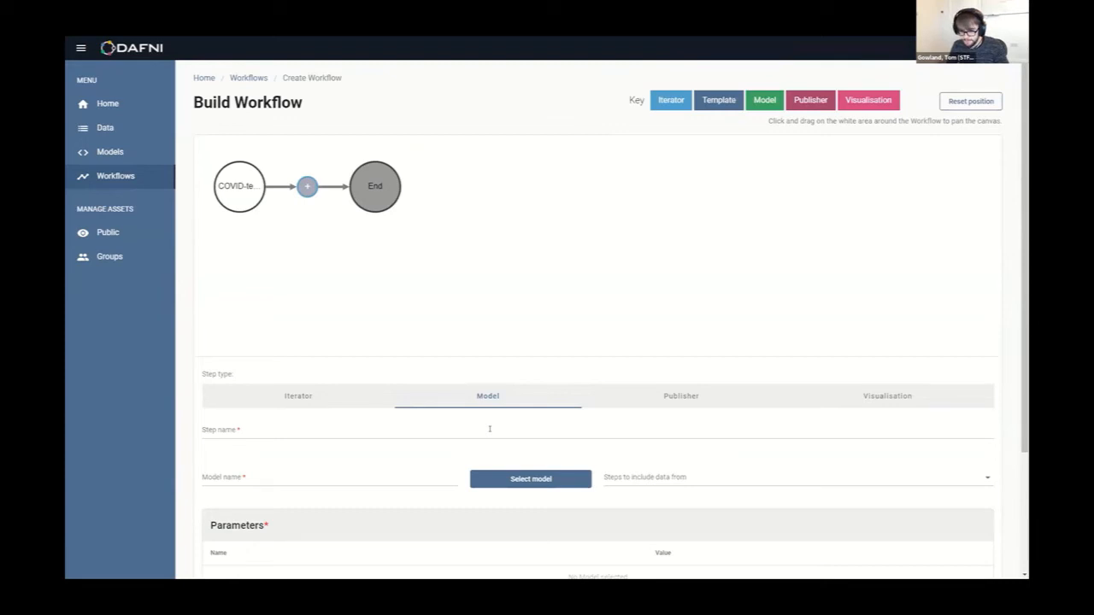
{"action": "left_click", "coordinate": [489, 429]}
{"action": "type", "text": "covid"}
Search for COV in the model selection, assign the COVID-19 CovidSim Model to the step and review its parameters
{"action": "scroll", "coordinate": [504, 402], "scroll_direction": "down", "scroll_amount": 2}
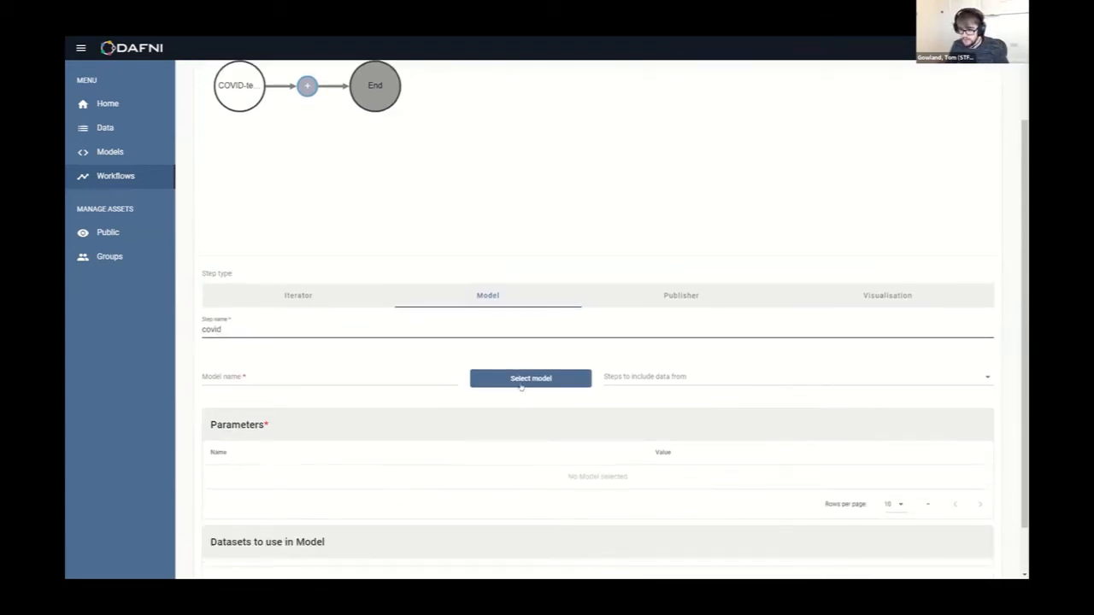
{"action": "left_click", "coordinate": [523, 380]}
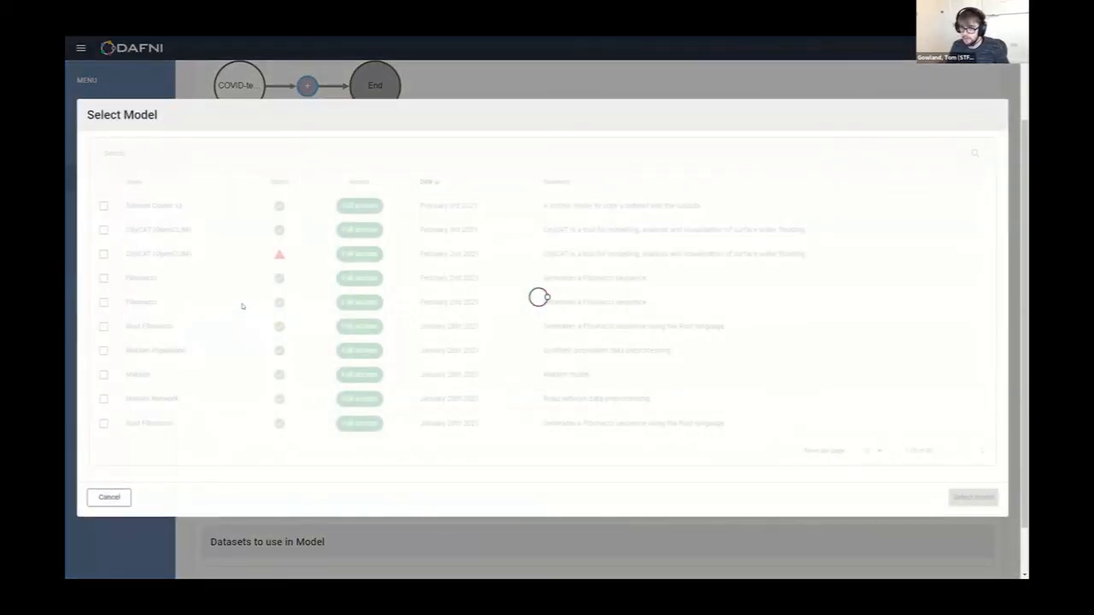
{"action": "left_click", "coordinate": [175, 149]}
{"action": "type", "text": "cvodi"}
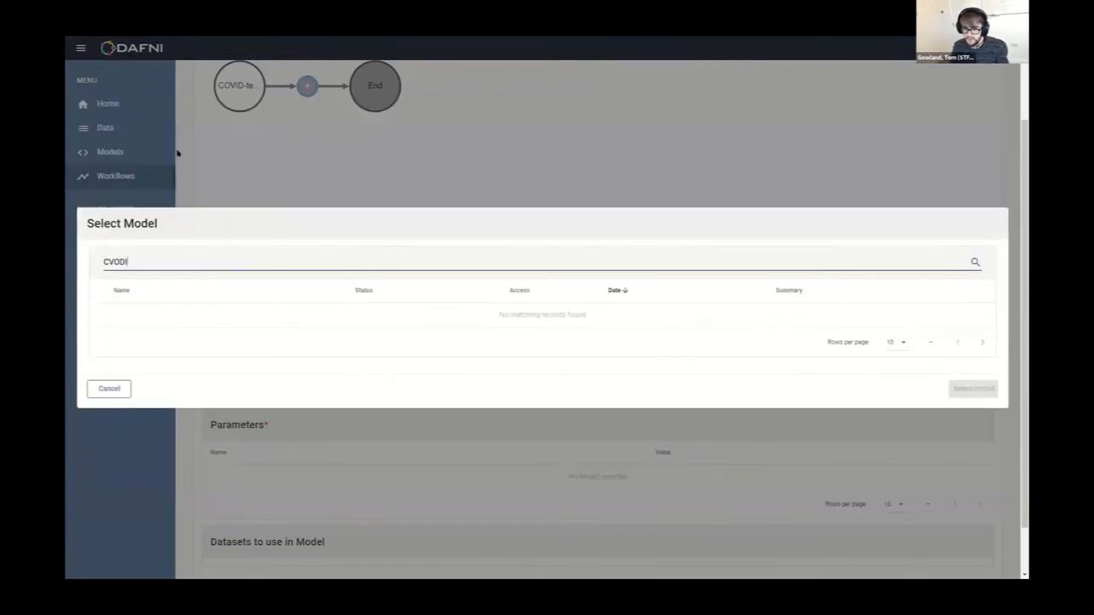
{"action": "key", "text": "BackSpace"}
{"action": "key", "text": "BackSpace"}
{"action": "key", "text": "BackSpace"}
{"action": "type", "text": "ov"}
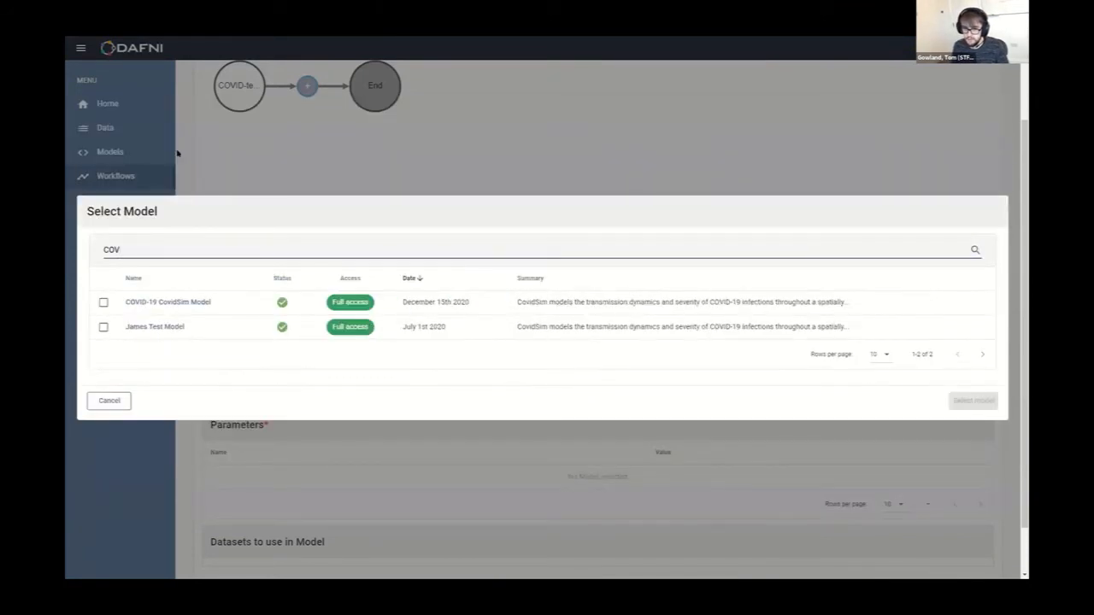
{"action": "left_click", "coordinate": [104, 302]}
{"action": "left_click", "coordinate": [972, 401]}
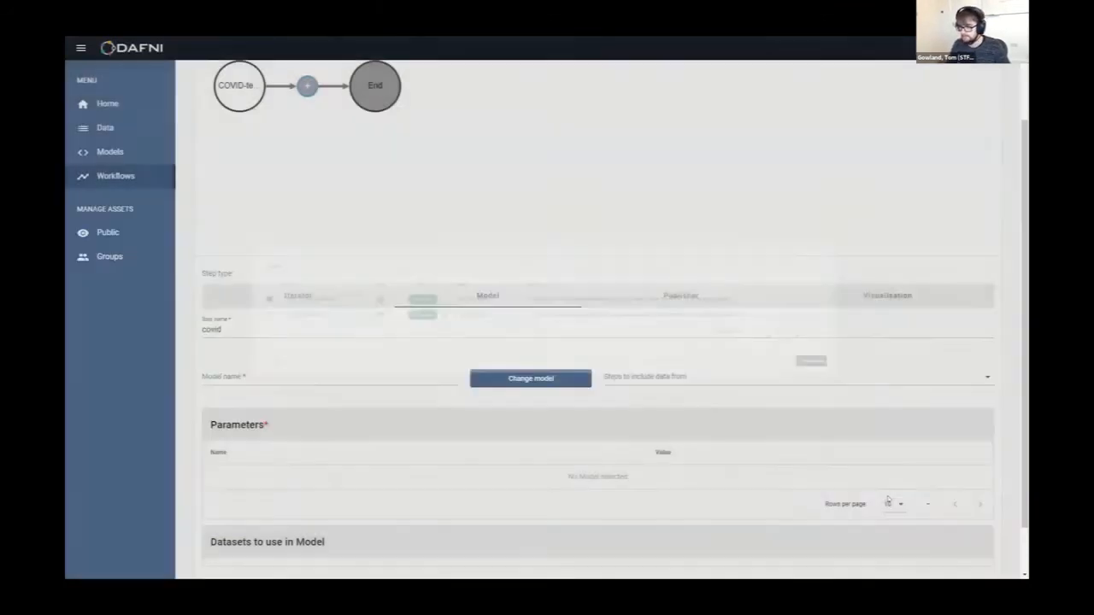
{"action": "scroll", "coordinate": [406, 406], "scroll_direction": "down", "scroll_amount": 2}
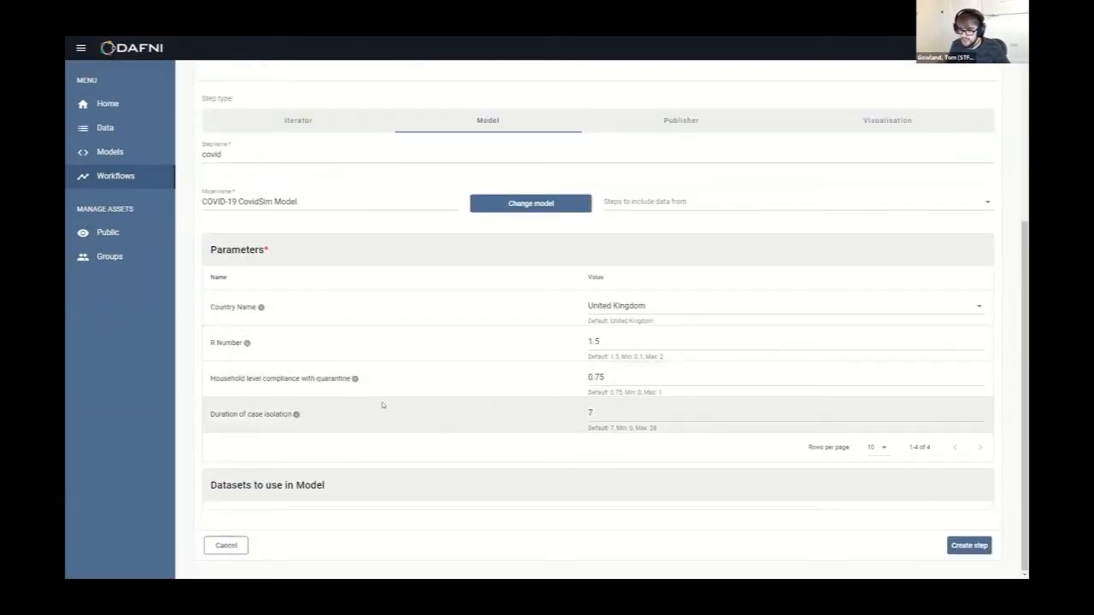
Review the Country Name options, keeping United Kingdom, and look over the R Number, household quarantine compliance and case isolation duration parameters
{"action": "left_click", "coordinate": [616, 314]}
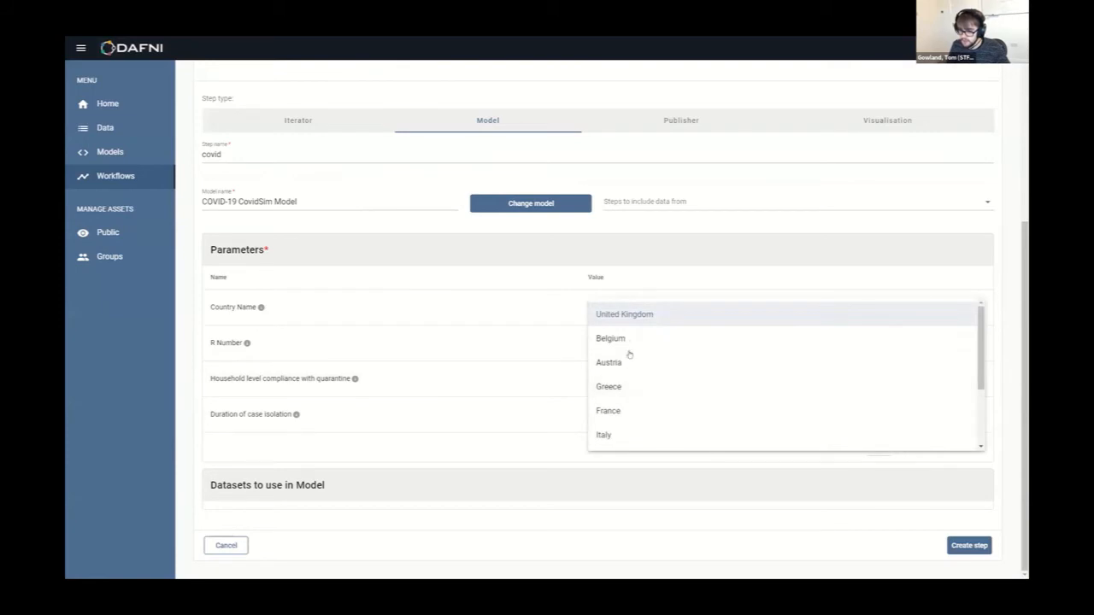
{"action": "left_click", "coordinate": [627, 318]}
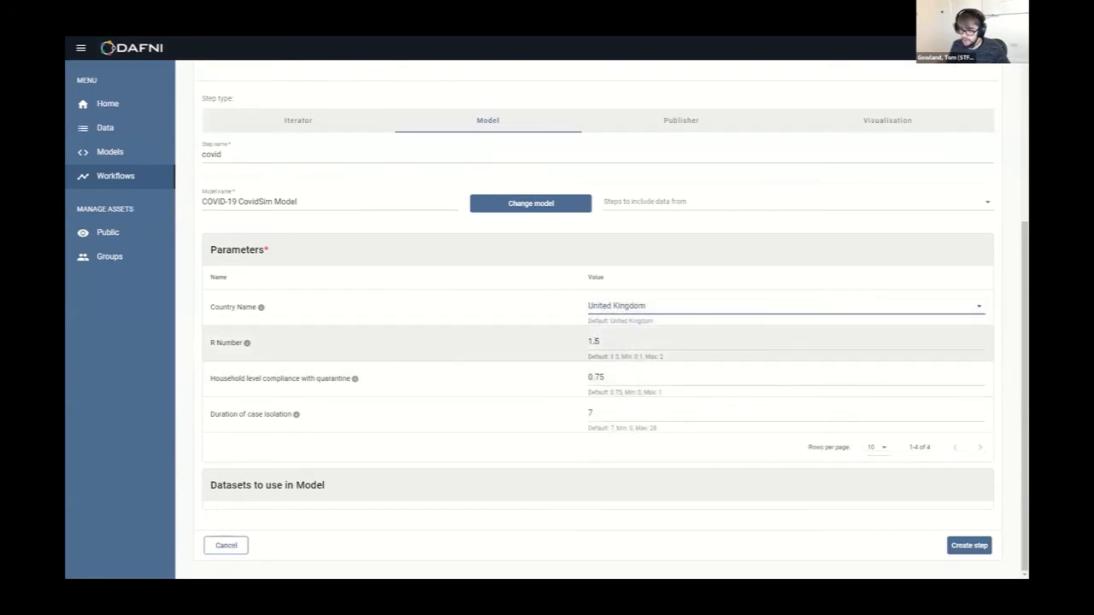
{"action": "key", "text": "Tab"}
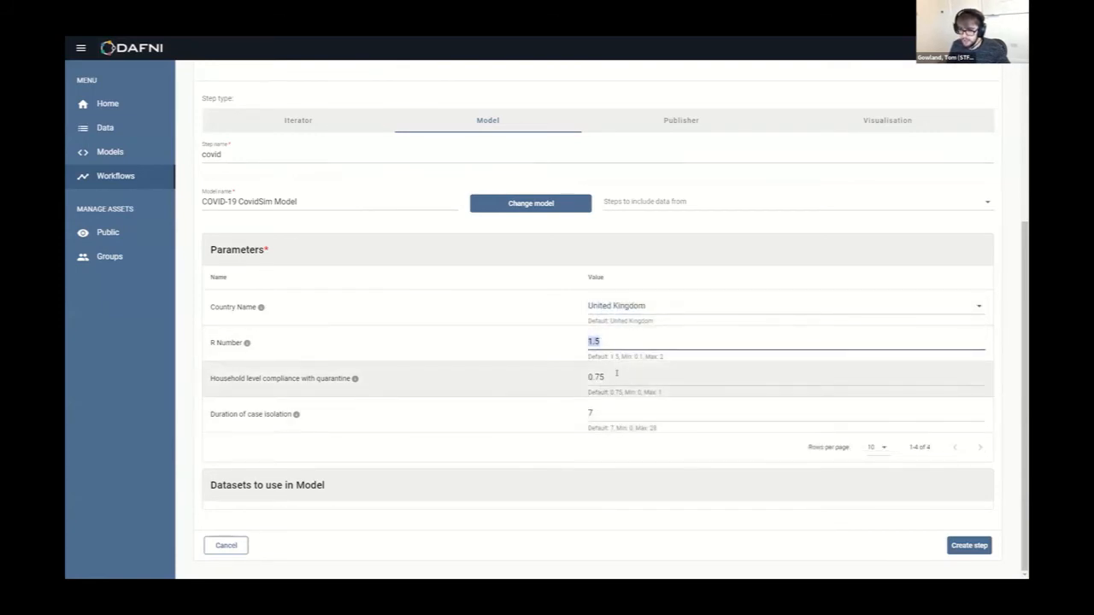
{"action": "left_click_drag", "start_coordinate": [614, 375], "coordinate": [587, 373]}
{"action": "left_click", "coordinate": [584, 374]}
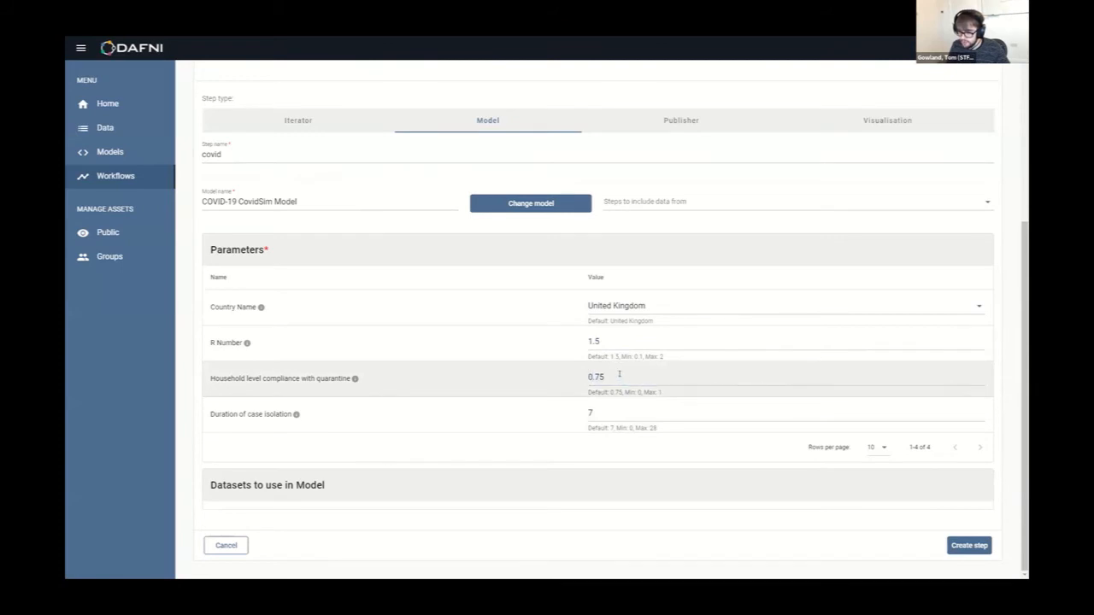
{"action": "double_click", "coordinate": [618, 374]}
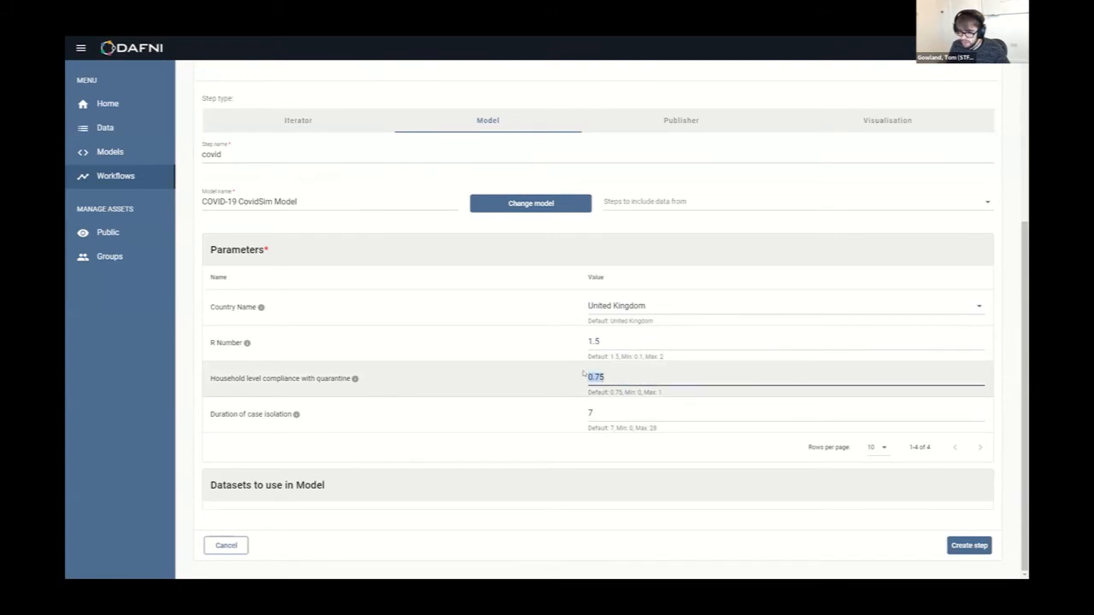
{"action": "double_click", "coordinate": [607, 413]}
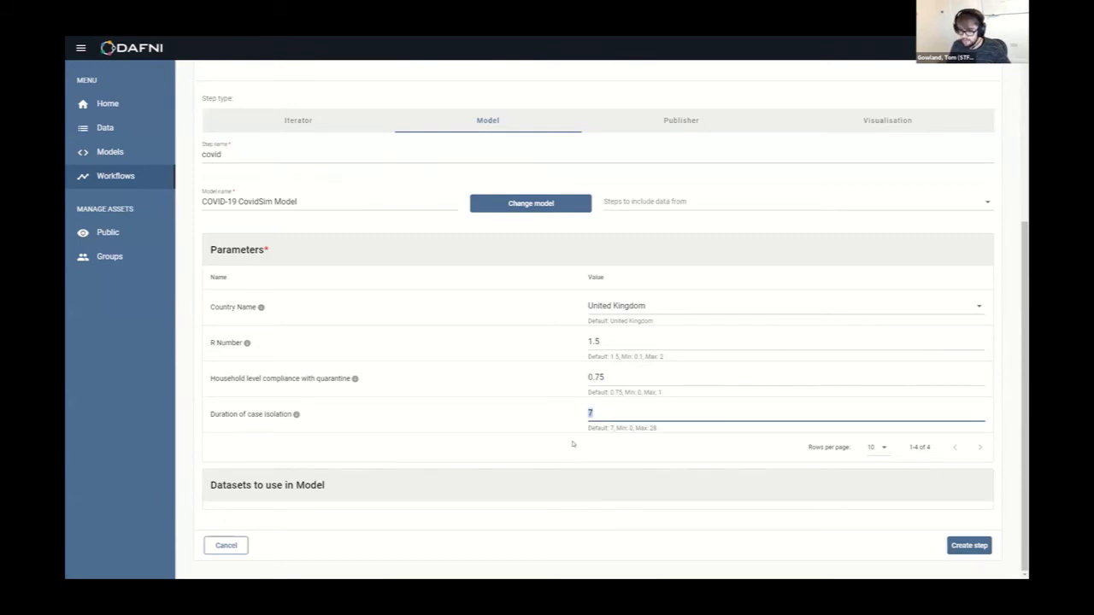
Look over the section for datasets used in the model and create the covid model step
{"action": "left_click", "coordinate": [567, 453]}
{"action": "left_click_drag", "start_coordinate": [229, 474], "coordinate": [366, 518]}
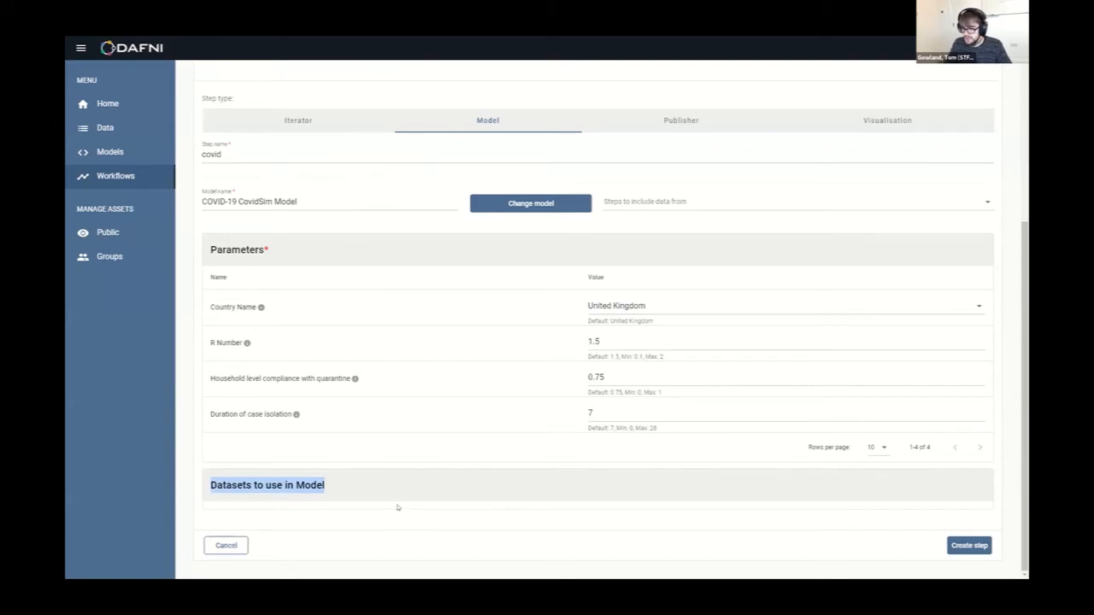
{"action": "left_click", "coordinate": [397, 506]}
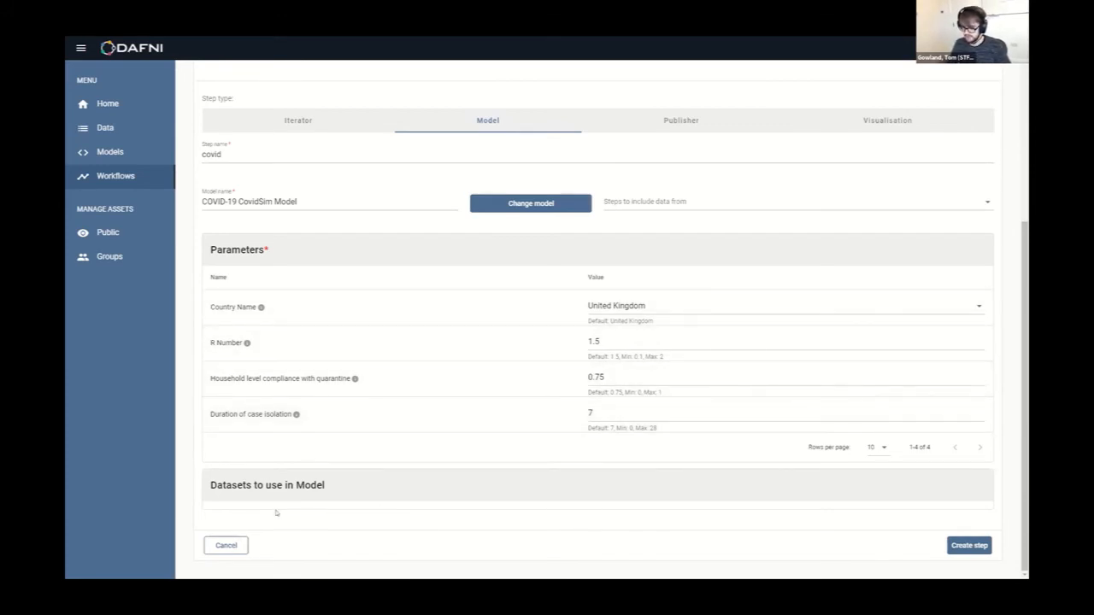
{"action": "left_click", "coordinate": [980, 548]}
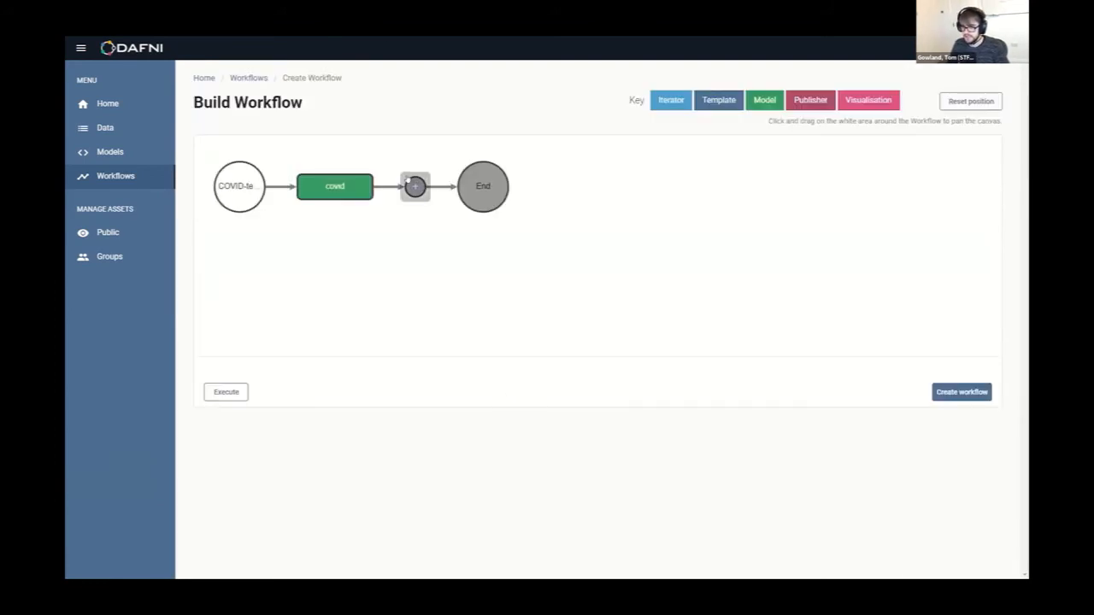
Begin a new step between covid and End and look over the settings for a Publisher step
{"action": "left_click", "coordinate": [415, 185]}
{"action": "left_click", "coordinate": [678, 403]}
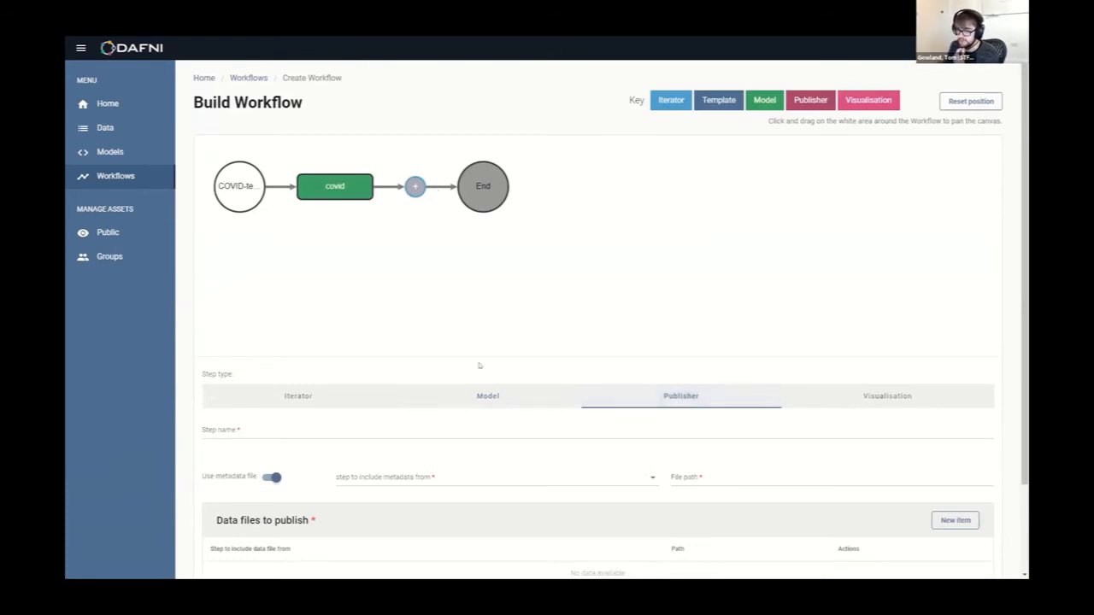
{"action": "scroll", "coordinate": [562, 431], "scroll_direction": "down", "scroll_amount": 1}
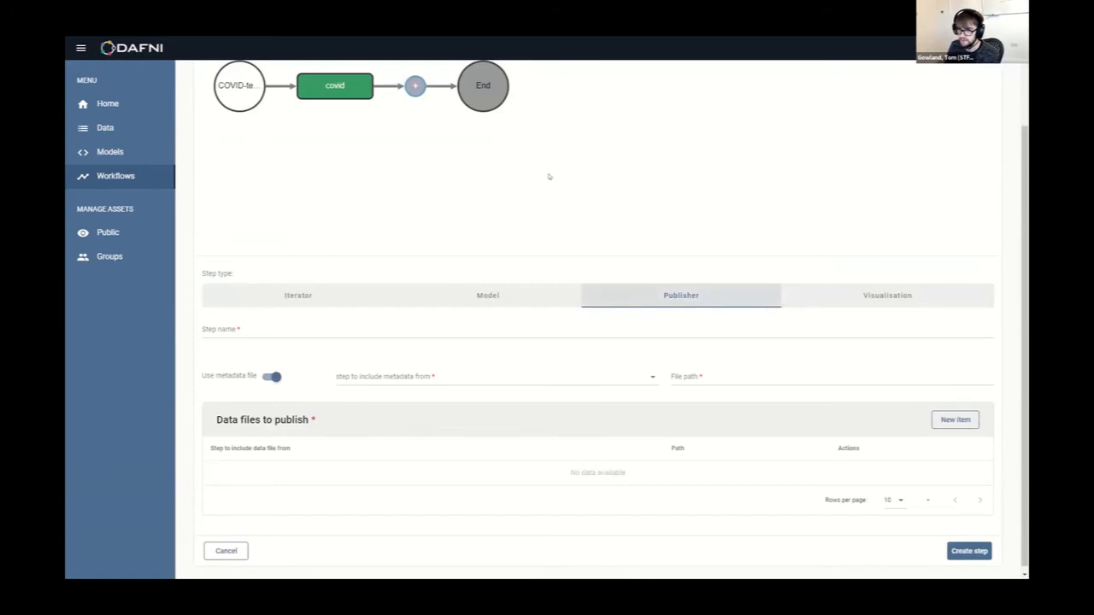
{"action": "scroll", "coordinate": [348, 213], "scroll_direction": "up", "scroll_amount": 1}
Reopen the existing covid step and look over its model and parameter settings
{"action": "left_click", "coordinate": [347, 196]}
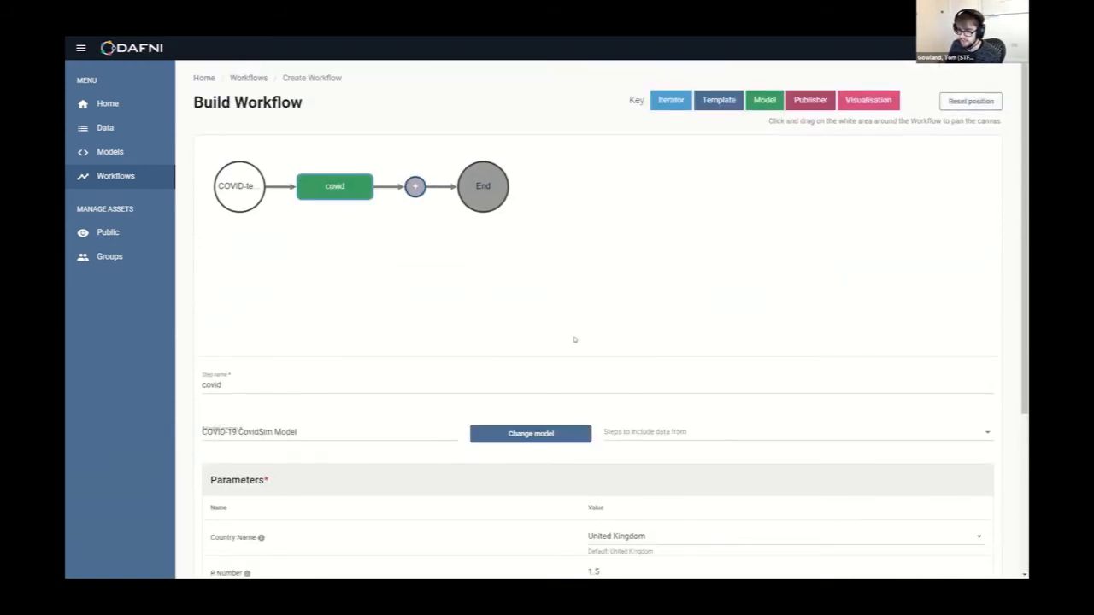
{"action": "scroll", "coordinate": [598, 359], "scroll_direction": "down", "scroll_amount": 3}
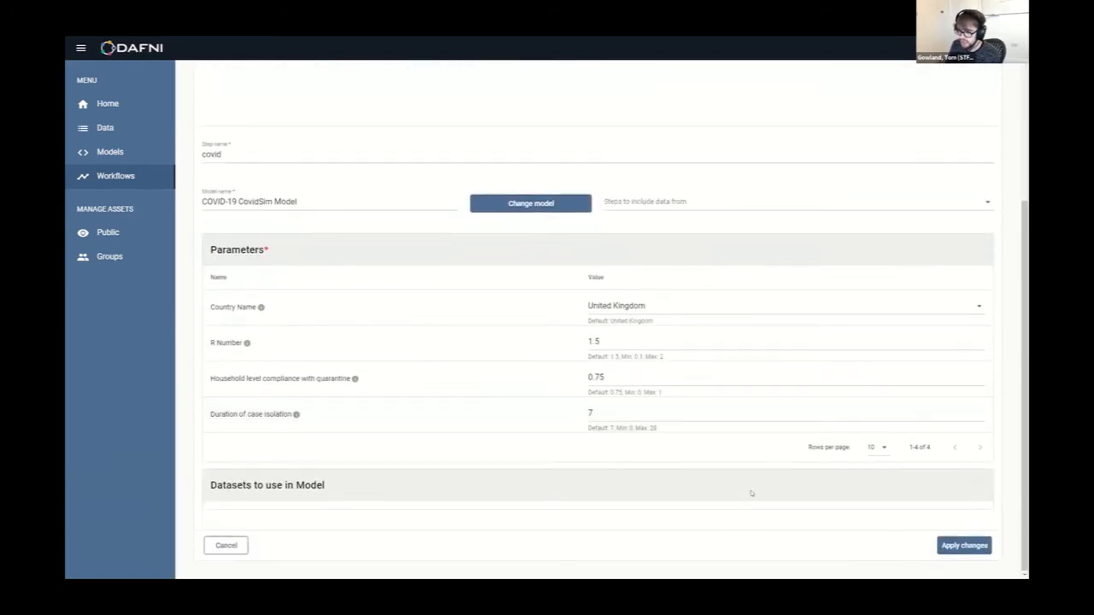
{"action": "scroll", "coordinate": [562, 403], "scroll_direction": "up", "scroll_amount": 2}
{"action": "scroll", "coordinate": [487, 235], "scroll_direction": "up", "scroll_amount": 1}
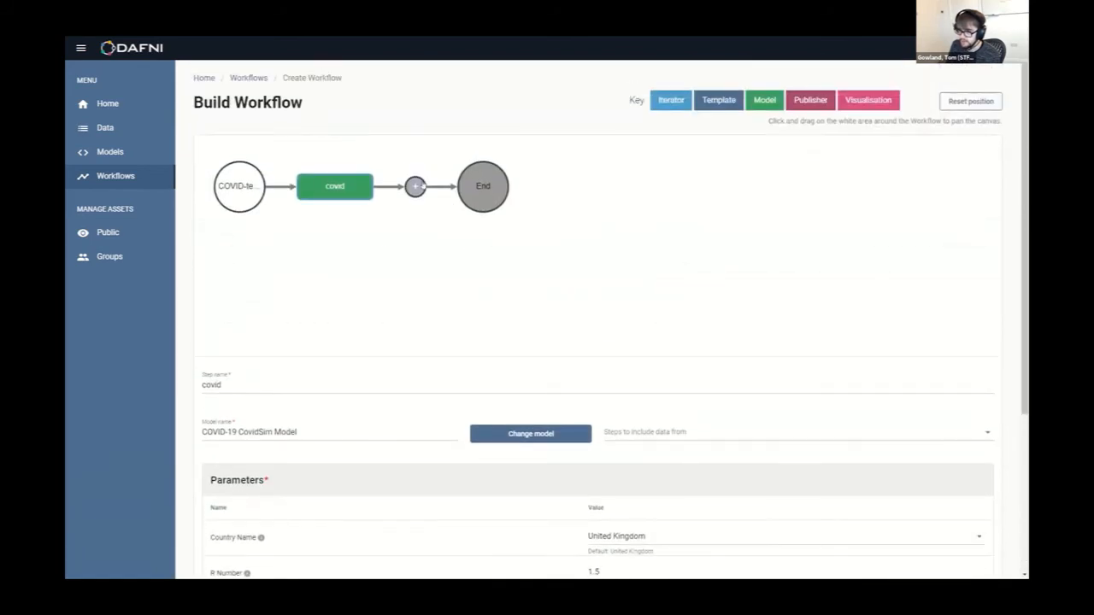
Return to the new step after covid, compare its Visualisation and Publisher types, and review Publisher's metadata form with the metadata file option off
{"action": "left_click", "coordinate": [418, 187]}
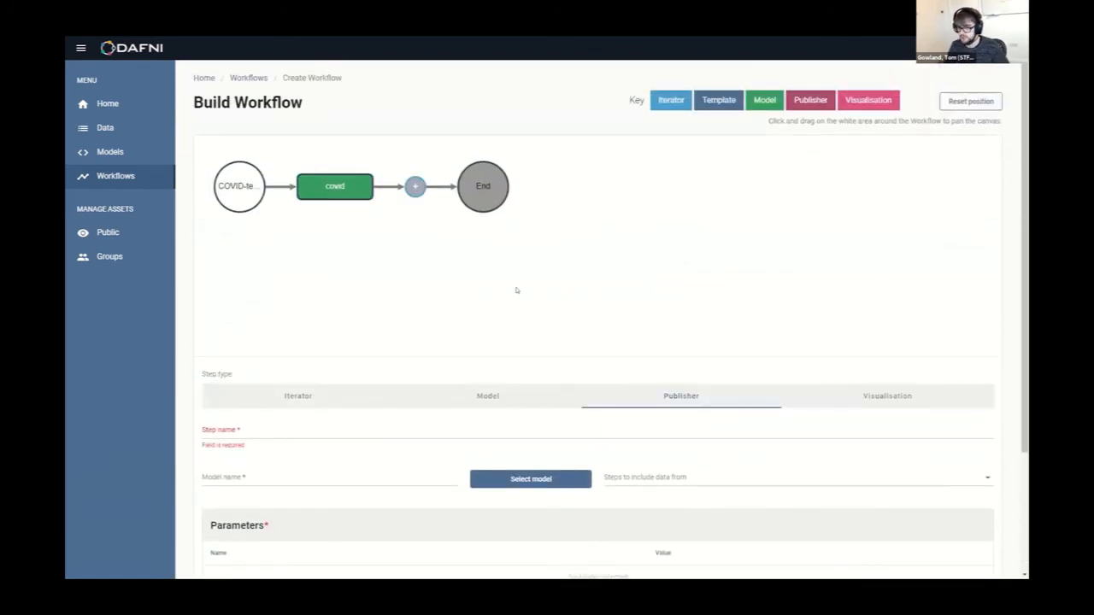
{"action": "left_click", "coordinate": [859, 403]}
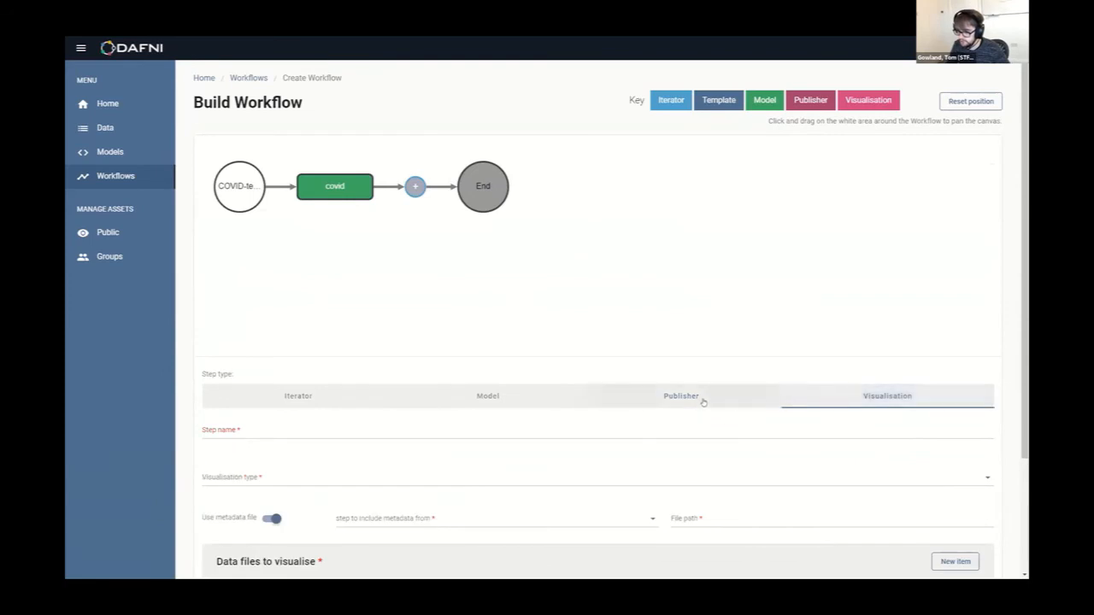
{"action": "left_click", "coordinate": [699, 400]}
{"action": "scroll", "coordinate": [497, 443], "scroll_direction": "down", "scroll_amount": 2}
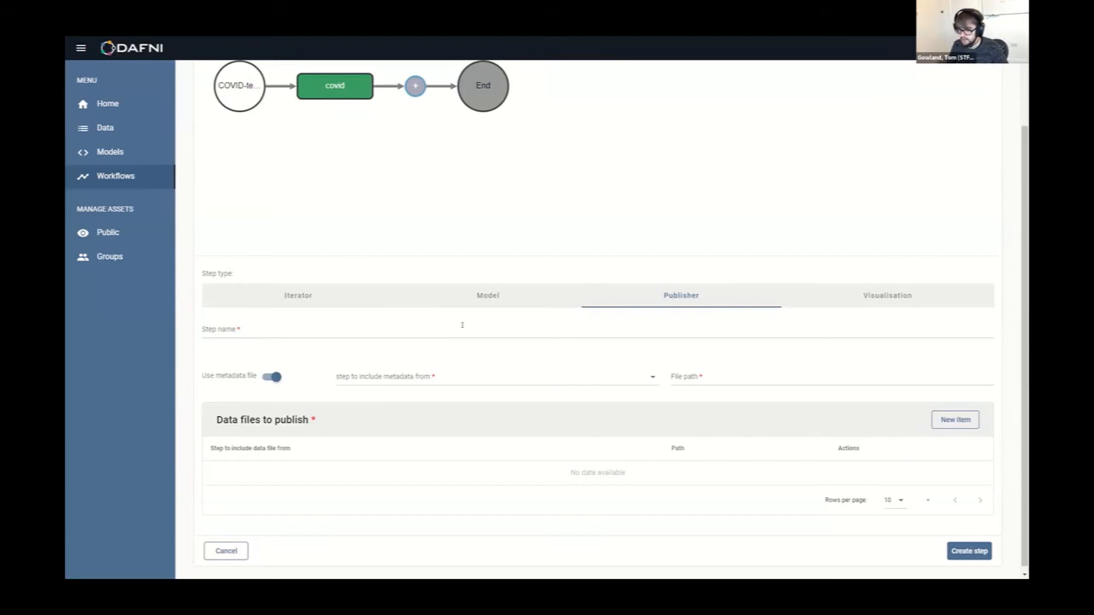
{"action": "left_click", "coordinate": [273, 377]}
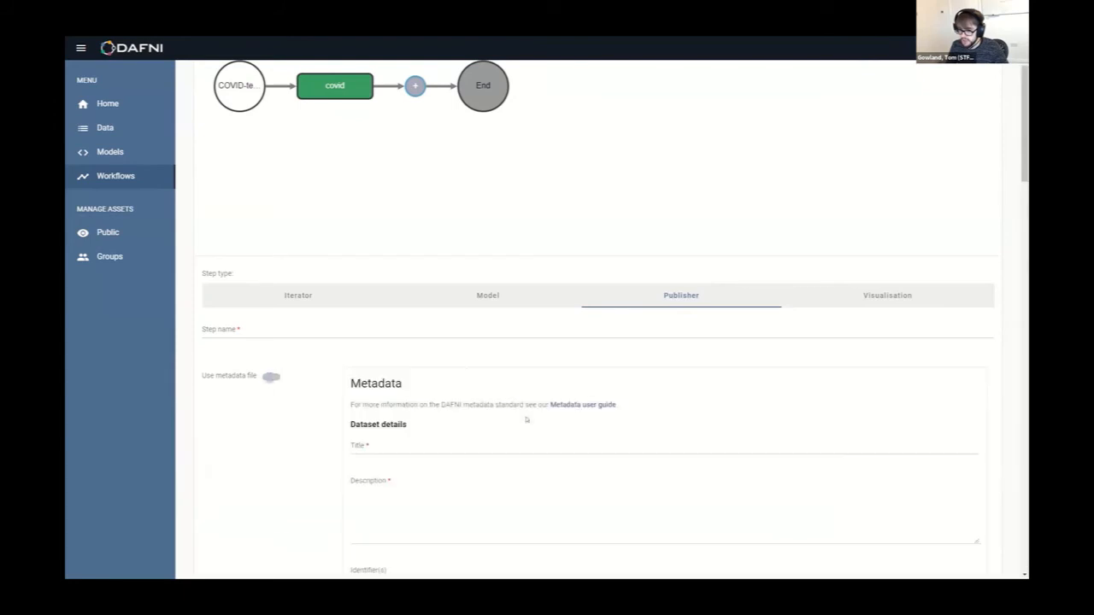
{"action": "scroll", "coordinate": [442, 283], "scroll_direction": "down", "scroll_amount": 10}
{"action": "scroll", "coordinate": [455, 324], "scroll_direction": "down", "scroll_amount": 15}
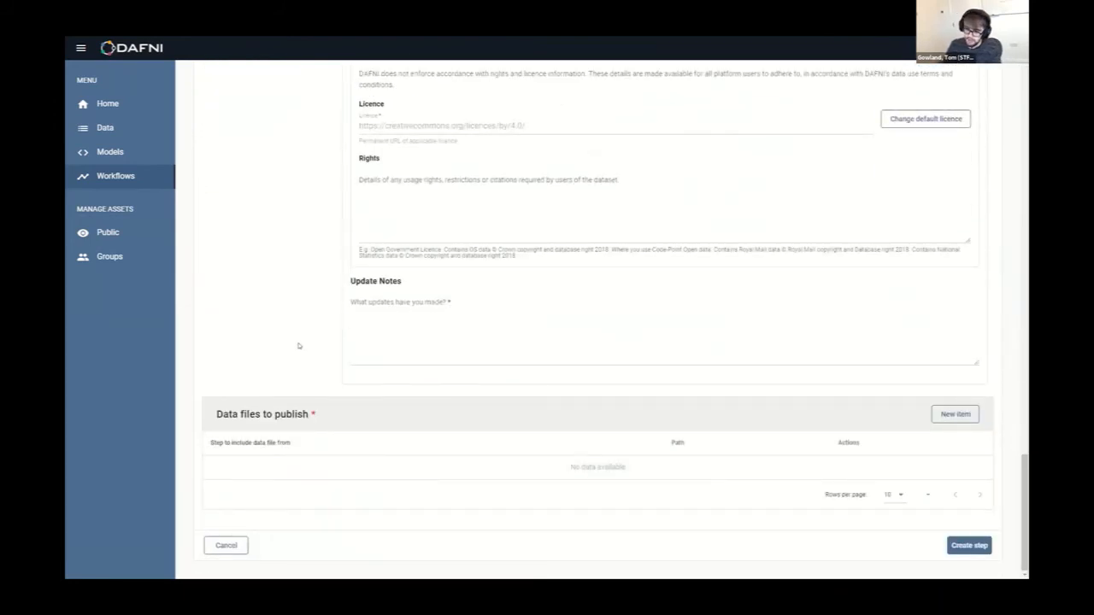
{"action": "scroll", "coordinate": [296, 371], "scroll_direction": "up", "scroll_amount": 20}
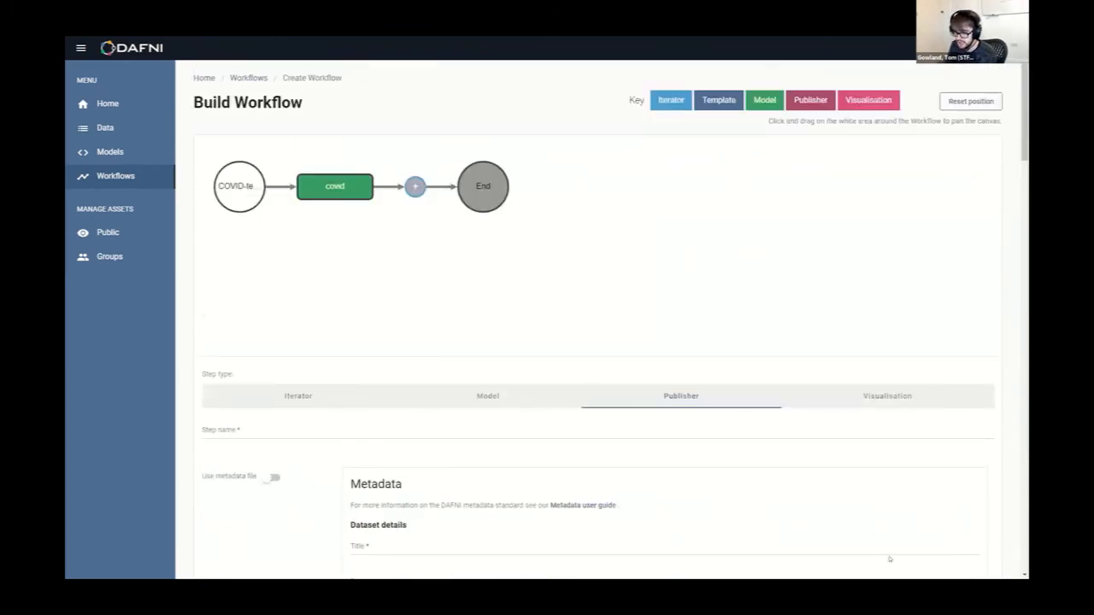
Set the new step's type to Visualisation, turn off its metadata file option and review the metadata form and data files section
{"action": "left_click", "coordinate": [889, 395]}
{"action": "scroll", "coordinate": [543, 563], "scroll_direction": "down", "scroll_amount": 3}
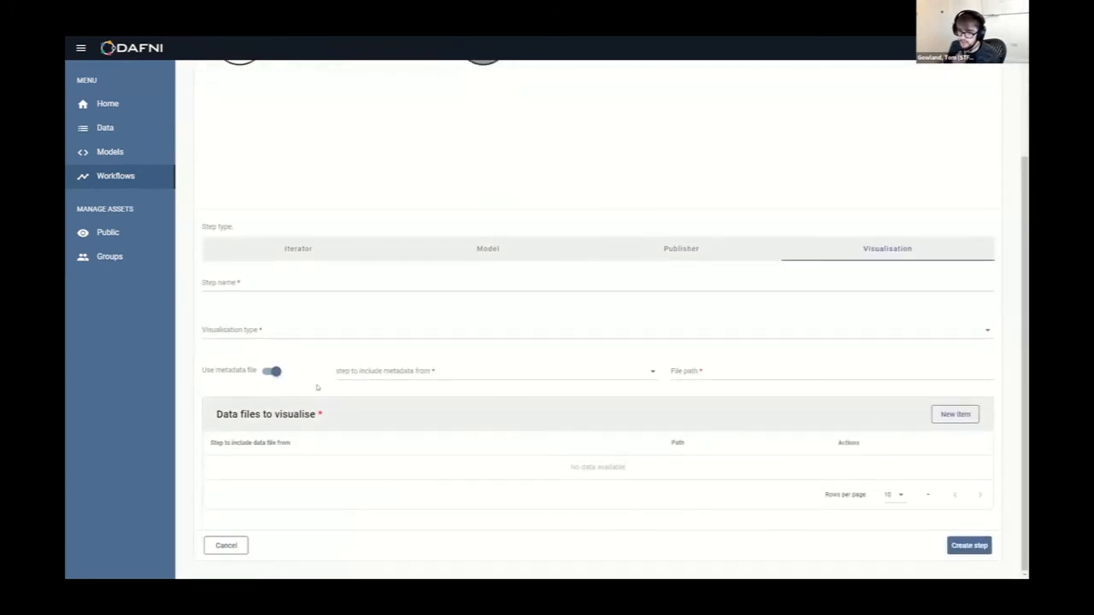
{"action": "left_click", "coordinate": [271, 371]}
{"action": "scroll", "coordinate": [610, 371], "scroll_direction": "down", "scroll_amount": 12}
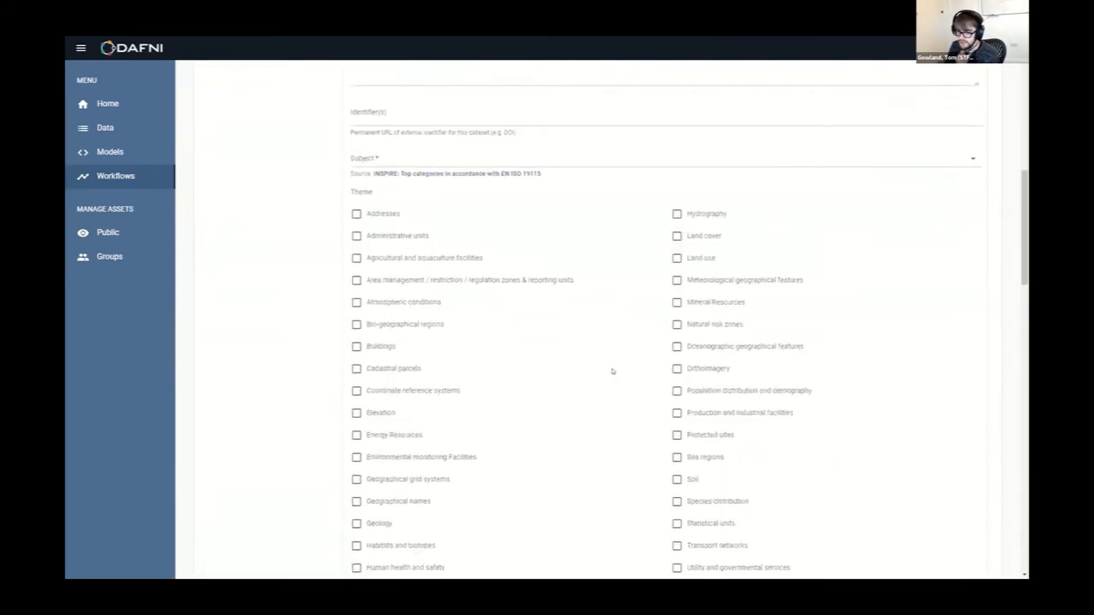
{"action": "scroll", "coordinate": [295, 359], "scroll_direction": "up", "scroll_amount": 15}
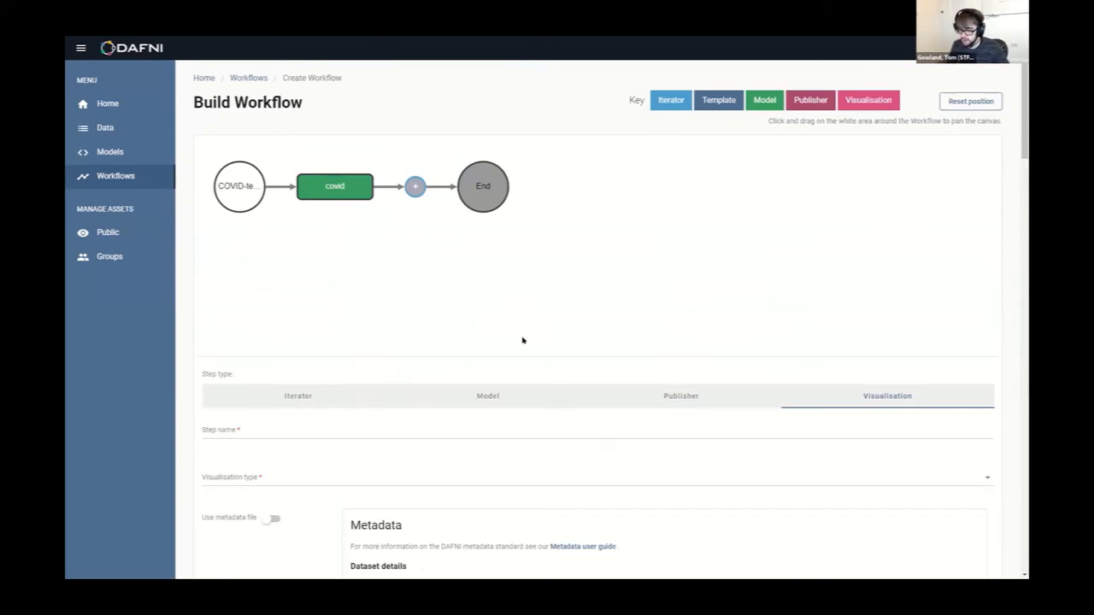
{"action": "scroll", "coordinate": [381, 448], "scroll_direction": "down", "scroll_amount": 3}
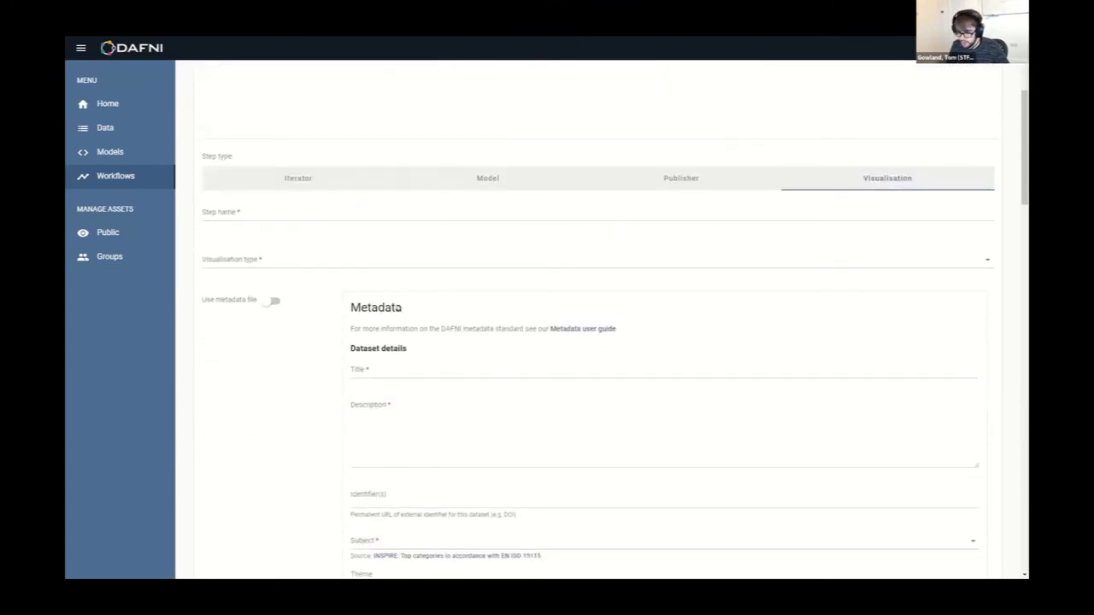
{"action": "scroll", "coordinate": [378, 488], "scroll_direction": "down", "scroll_amount": 10}
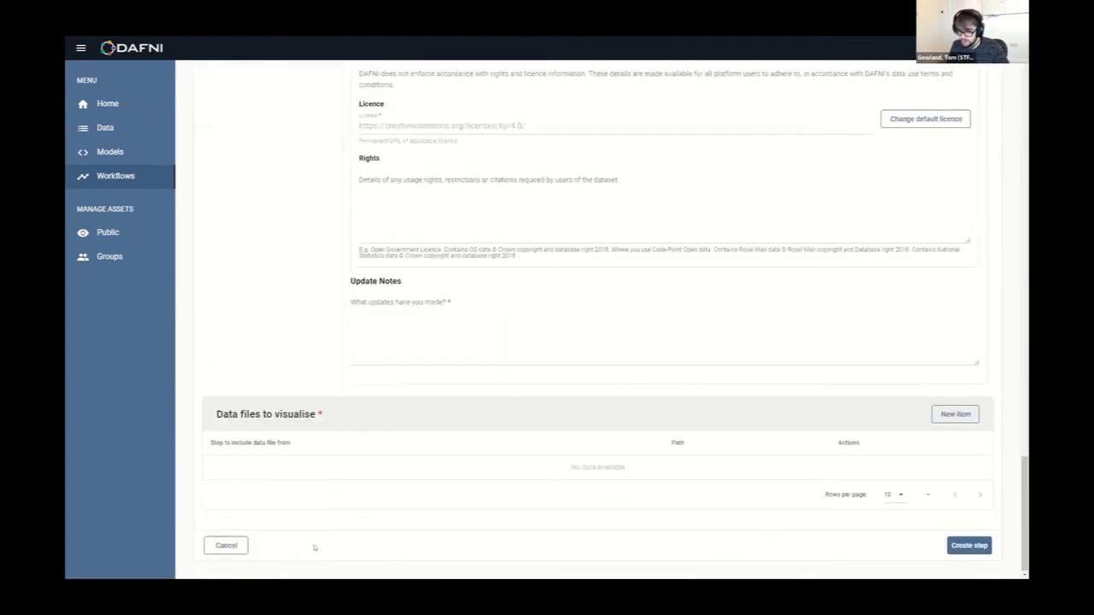
{"action": "scroll", "coordinate": [219, 374], "scroll_direction": "up", "scroll_amount": 13}
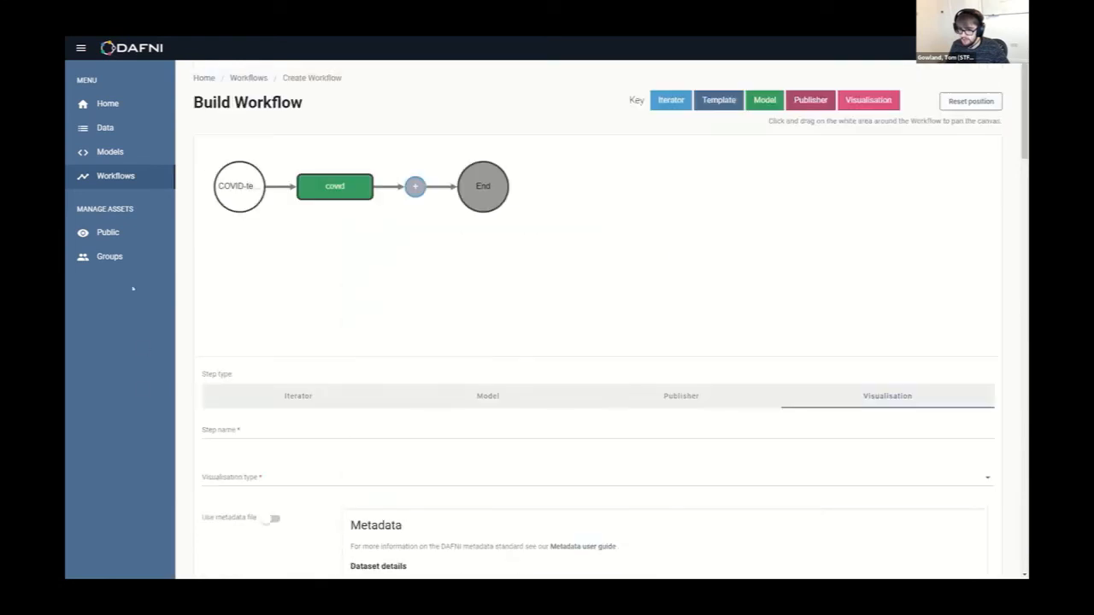
Return to the workflows overview and page through the workflow instances to find the COVID-19 UK Simulation R=1.7 runs from December 2020
{"action": "left_click", "coordinate": [120, 176]}
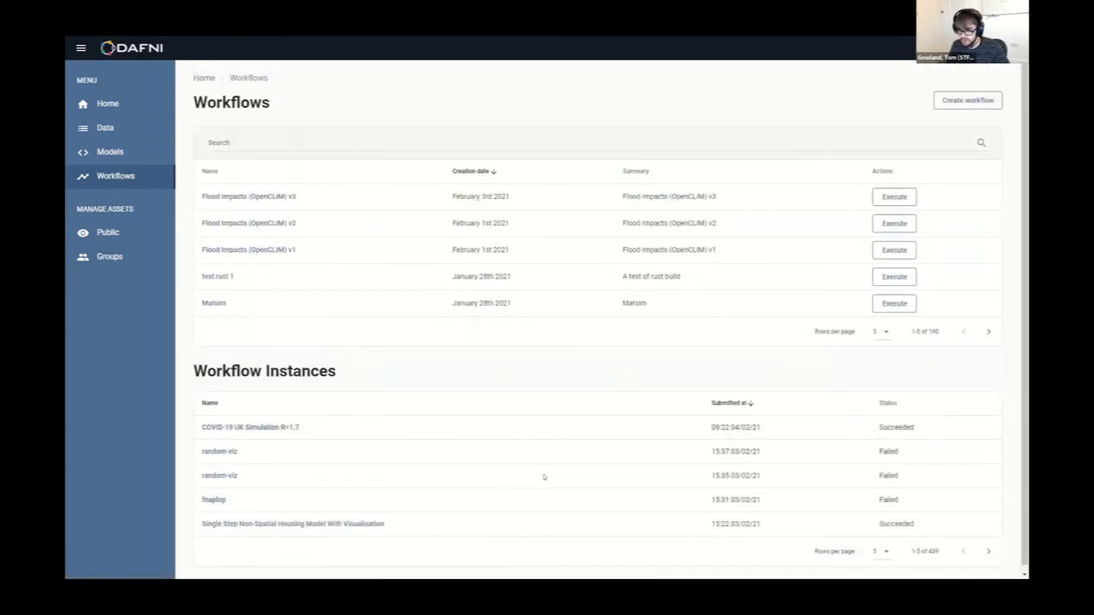
{"action": "left_click", "coordinate": [989, 551]}
{"action": "left_click", "coordinate": [988, 552]}
{"action": "left_click", "coordinate": [989, 551]}
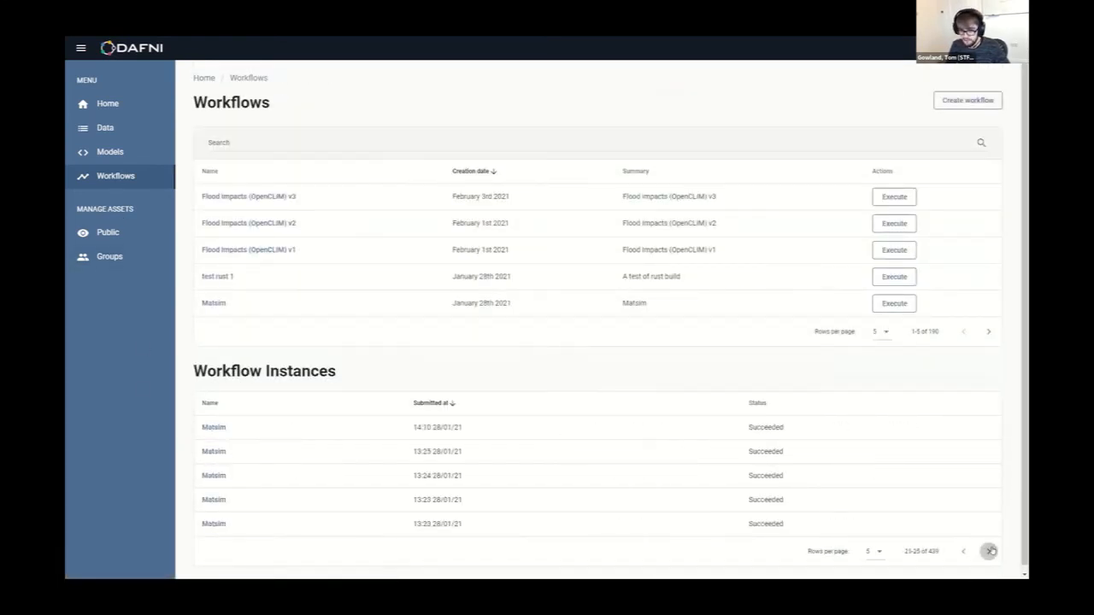
{"action": "left_click", "coordinate": [989, 551]}
{"action": "left_click", "coordinate": [989, 551]}
{"action": "left_click", "coordinate": [989, 551]}
{"action": "left_click", "coordinate": [989, 551]}
{"action": "left_click", "coordinate": [988, 551]}
{"action": "left_click", "coordinate": [989, 551]}
{"action": "left_click", "coordinate": [989, 551]}
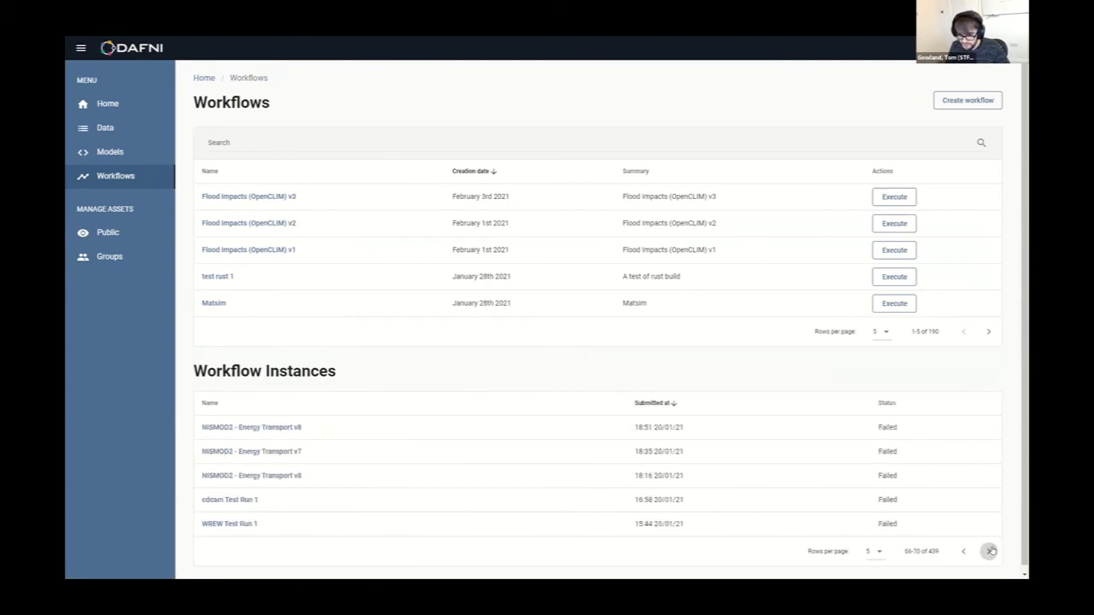
{"action": "left_click", "coordinate": [989, 551]}
{"action": "left_click", "coordinate": [989, 552]}
{"action": "left_click", "coordinate": [990, 551]}
{"action": "left_click", "coordinate": [990, 551]}
{"action": "left_click", "coordinate": [990, 552]}
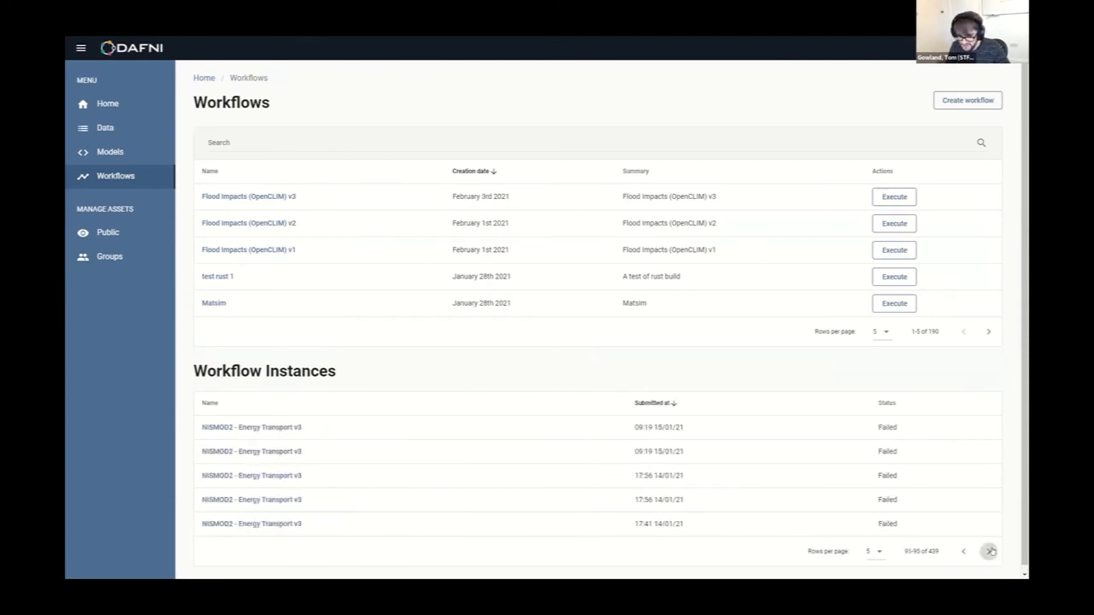
{"action": "left_click", "coordinate": [990, 551]}
{"action": "left_click", "coordinate": [990, 551]}
{"action": "left_click", "coordinate": [990, 551]}
{"action": "left_click", "coordinate": [991, 551]}
{"action": "left_click", "coordinate": [991, 552]}
{"action": "left_click", "coordinate": [989, 551]}
{"action": "left_click", "coordinate": [989, 551]}
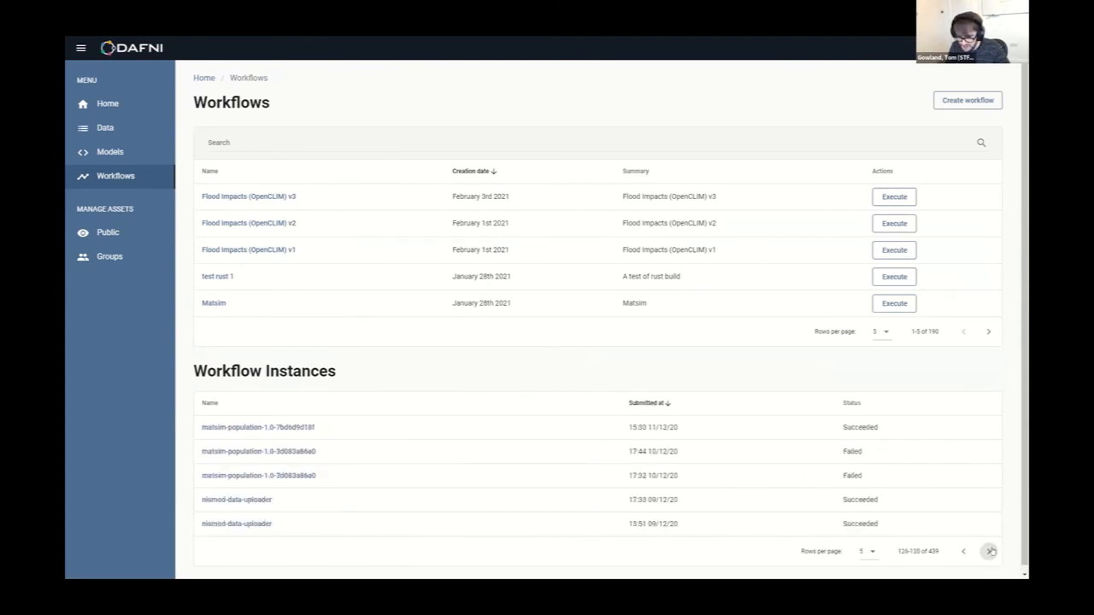
{"action": "left_click", "coordinate": [989, 552]}
{"action": "left_click", "coordinate": [990, 551]}
{"action": "left_click", "coordinate": [990, 551]}
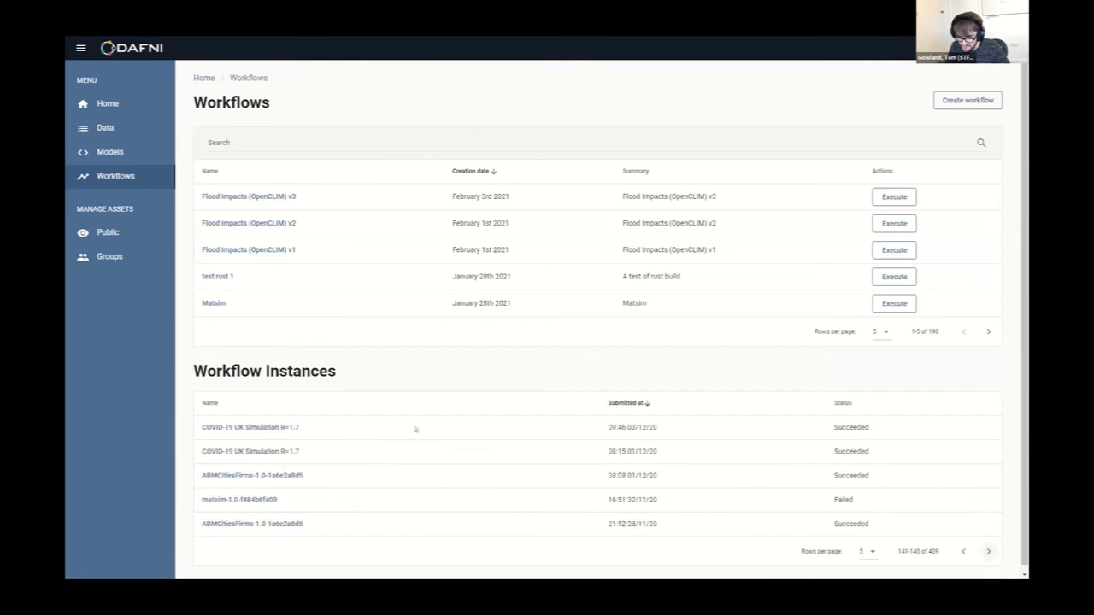
Open the COVID-19 UK Simulation R=1.7 instance submitted at 08:15 01/12/20 and launch the Jupyter notebook visualisation of its covid-vis step
{"action": "left_click", "coordinate": [294, 452]}
{"action": "left_click", "coordinate": [423, 201]}
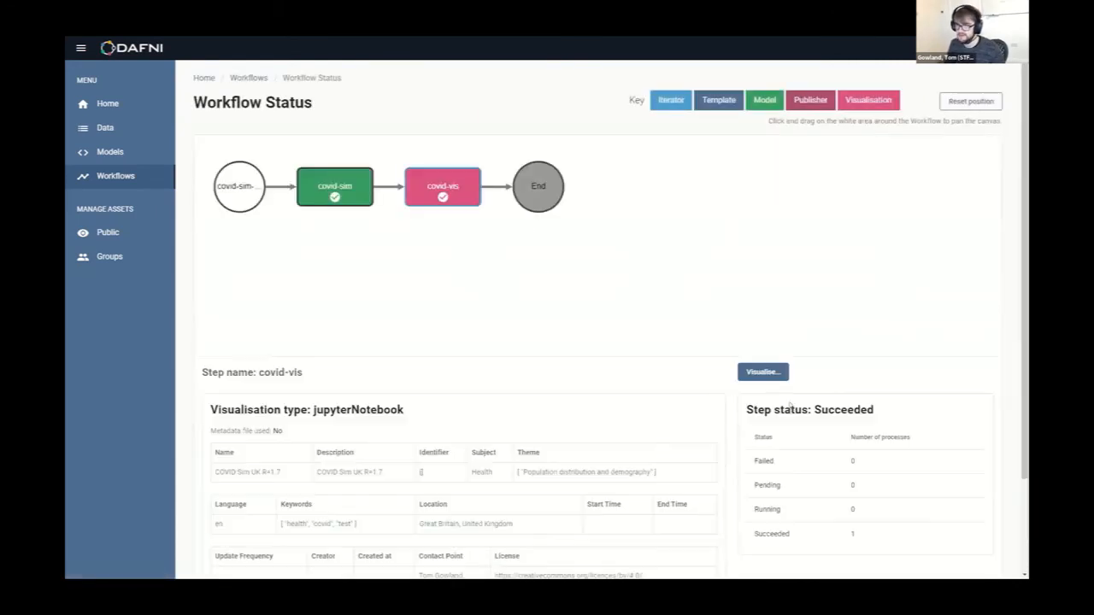
{"action": "left_click", "coordinate": [763, 372]}
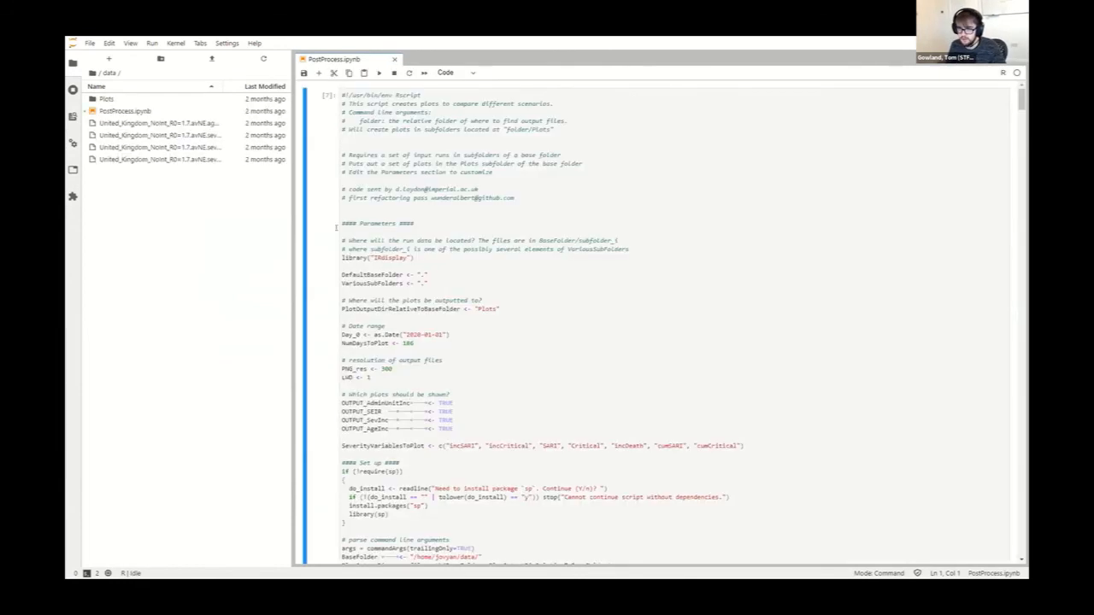
Sort the files in the notebook's data folder by name in descending order
{"action": "left_click", "coordinate": [220, 87]}
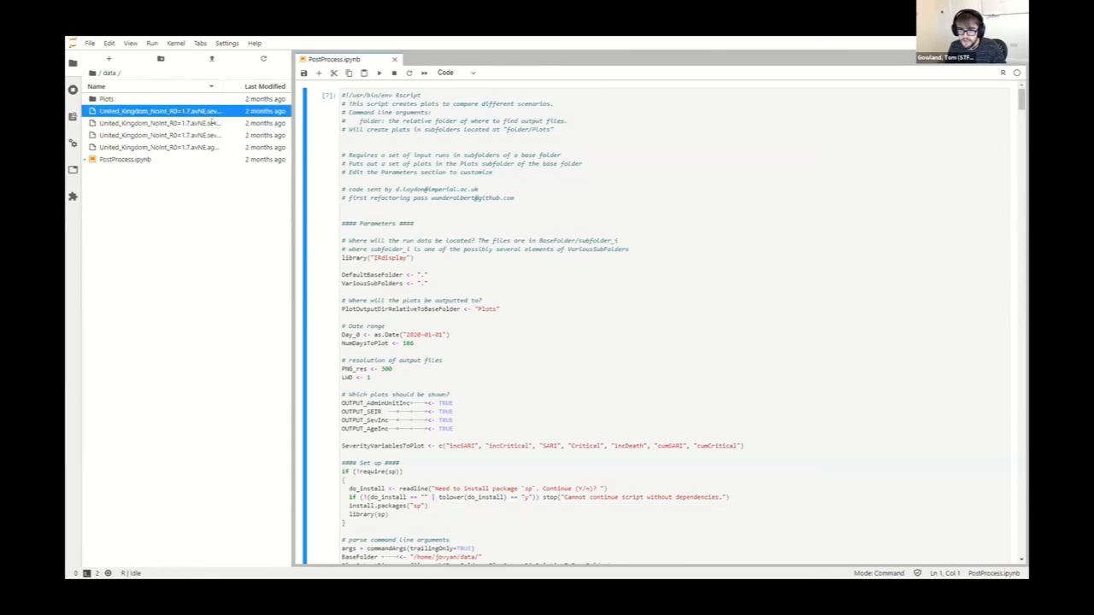
Open the United_Kingdom_NoInt_R0=1.7.avNE.severity.xls output file, look through its raw simulation data and close it
{"action": "double_click", "coordinate": [223, 111]}
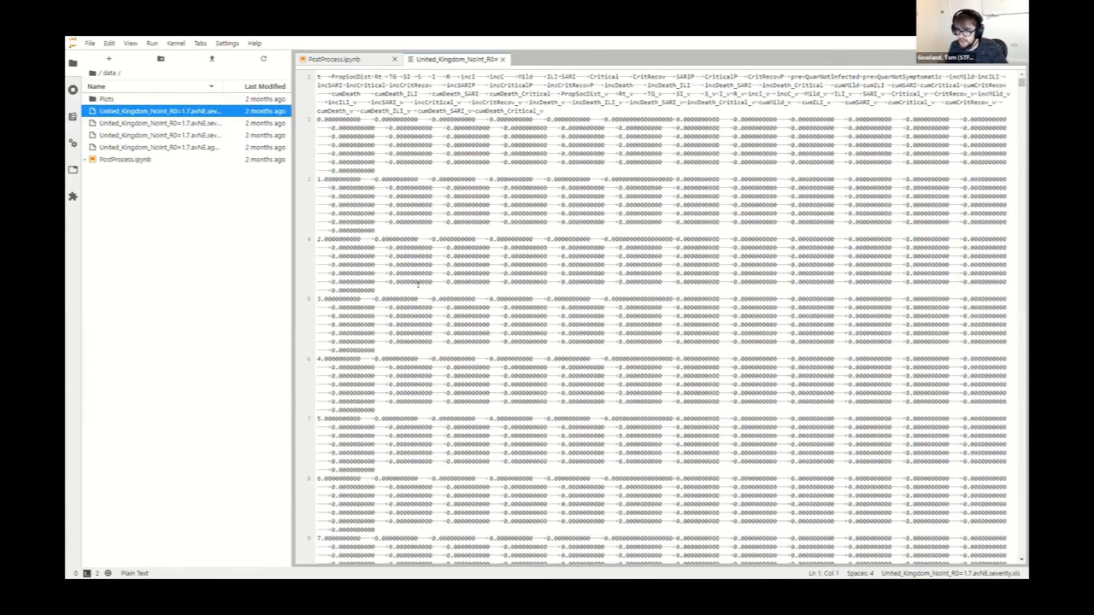
{"action": "scroll", "coordinate": [423, 293], "scroll_direction": "down", "scroll_amount": 10}
{"action": "scroll", "coordinate": [418, 285], "scroll_direction": "down", "scroll_amount": 15}
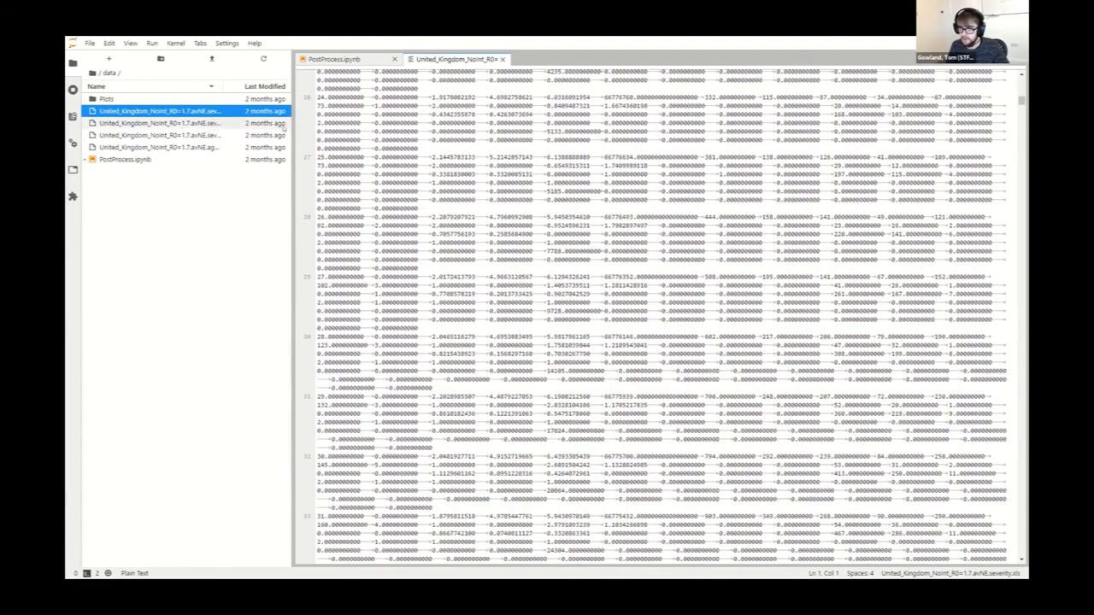
{"action": "scroll", "coordinate": [656, 317], "scroll_direction": "down", "scroll_amount": 20}
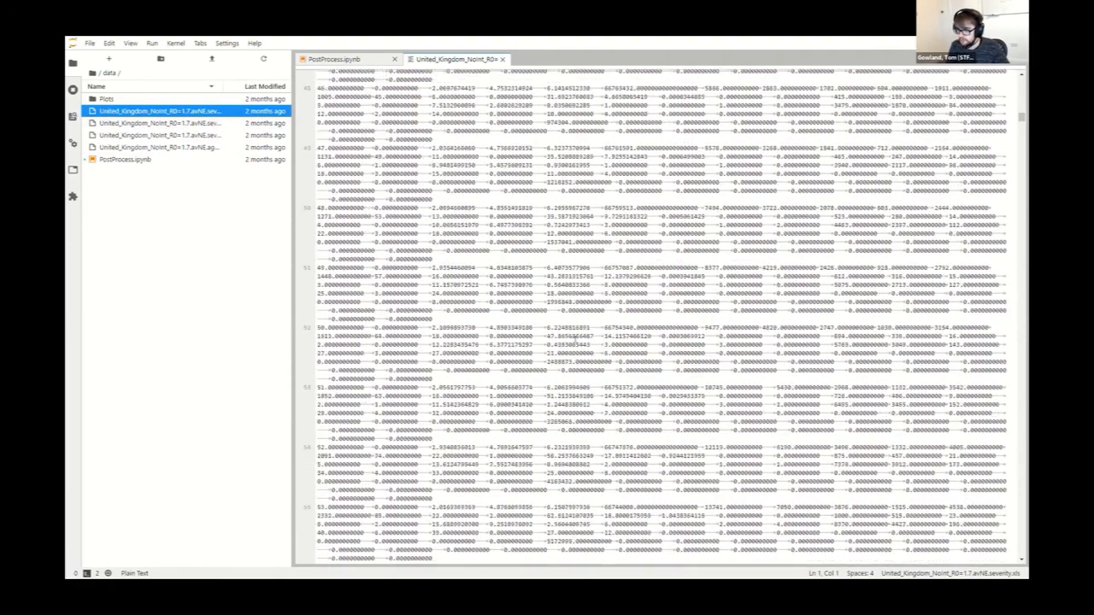
{"action": "scroll", "coordinate": [656, 318], "scroll_direction": "down", "scroll_amount": 20}
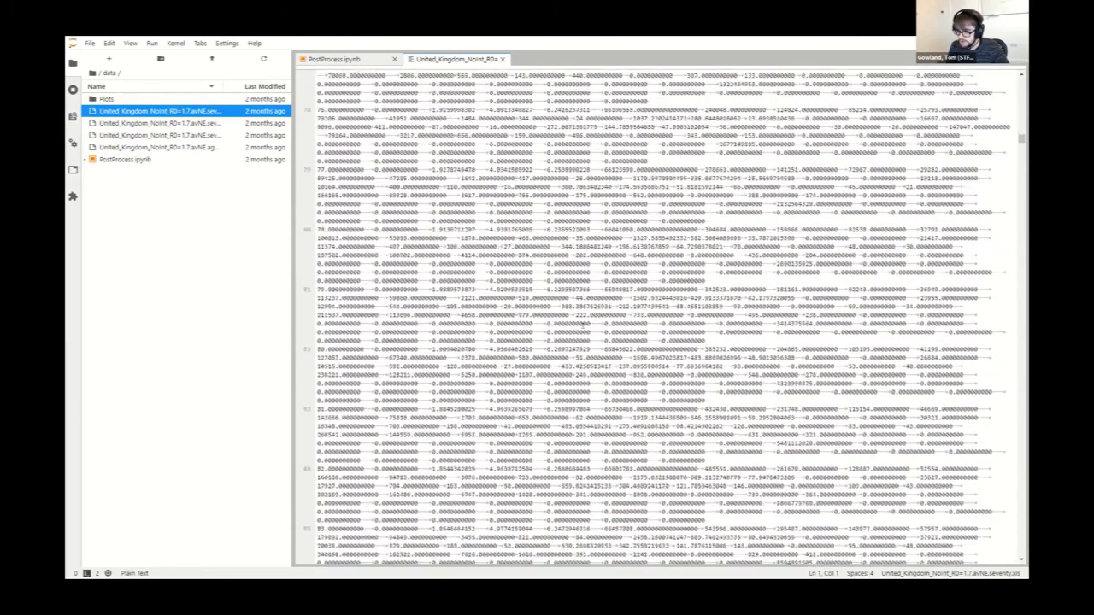
{"action": "scroll", "coordinate": [584, 325], "scroll_direction": "down", "scroll_amount": 18}
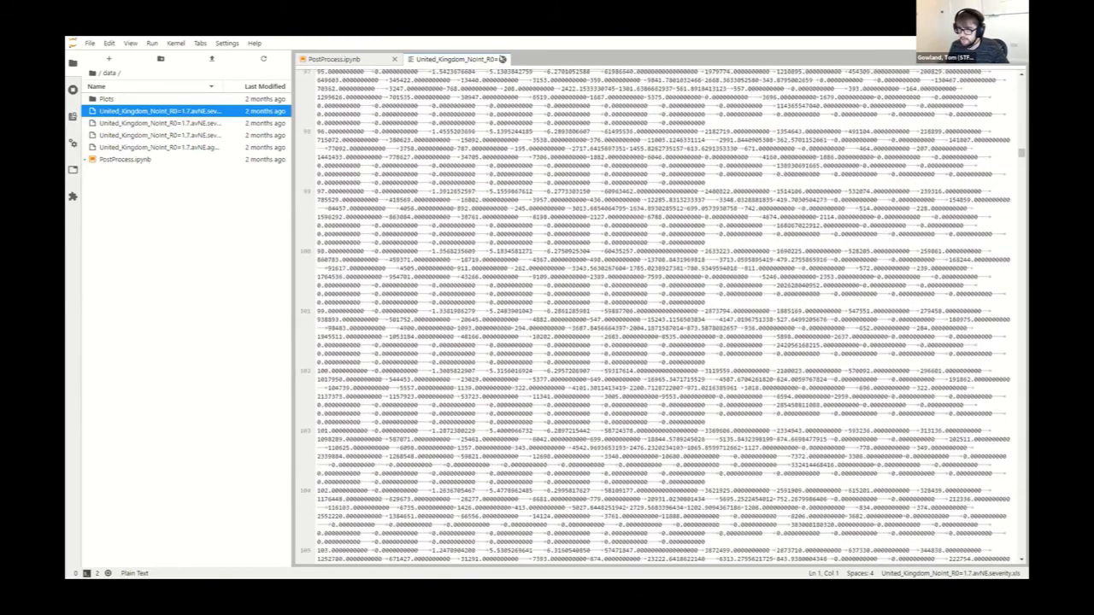
{"action": "left_click", "coordinate": [503, 59]}
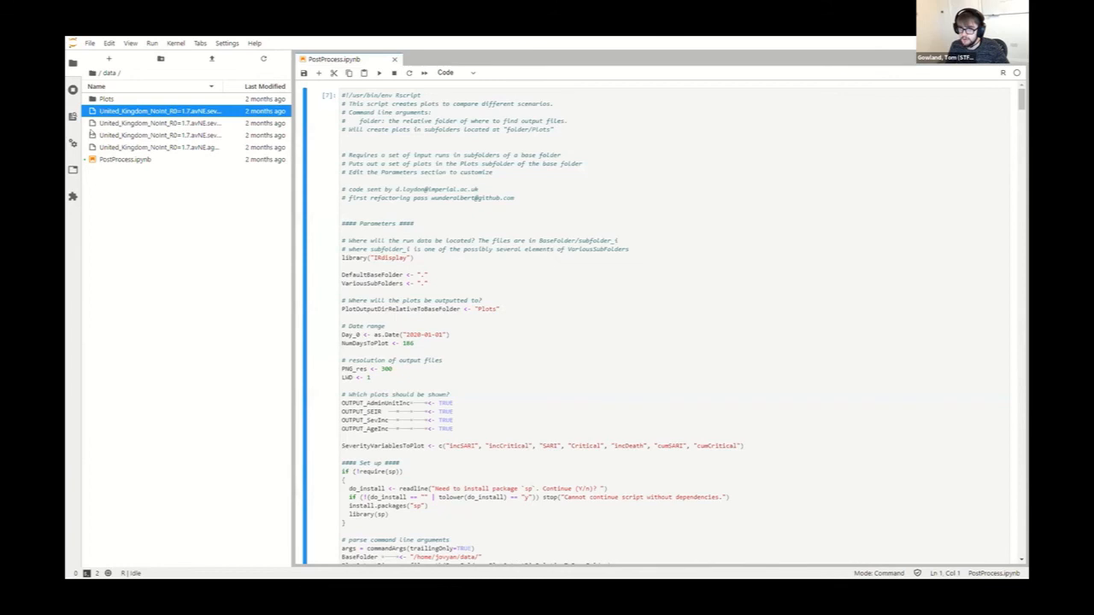
Open a new launcher to view the available Python 3 and R notebook and console options, and close it
{"action": "left_click", "coordinate": [109, 58]}
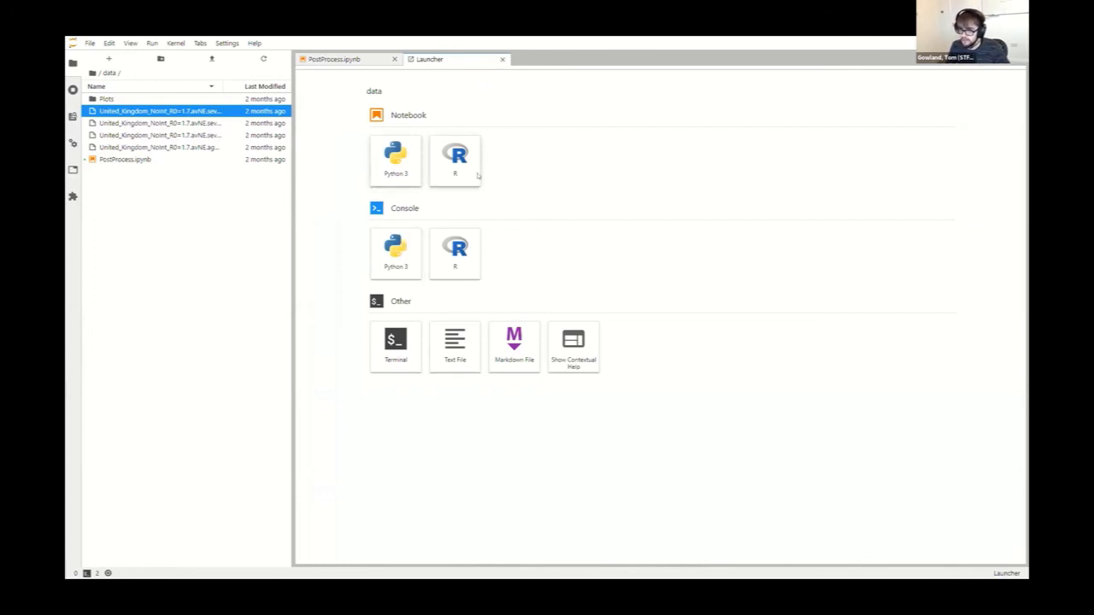
{"action": "left_click", "coordinate": [502, 59]}
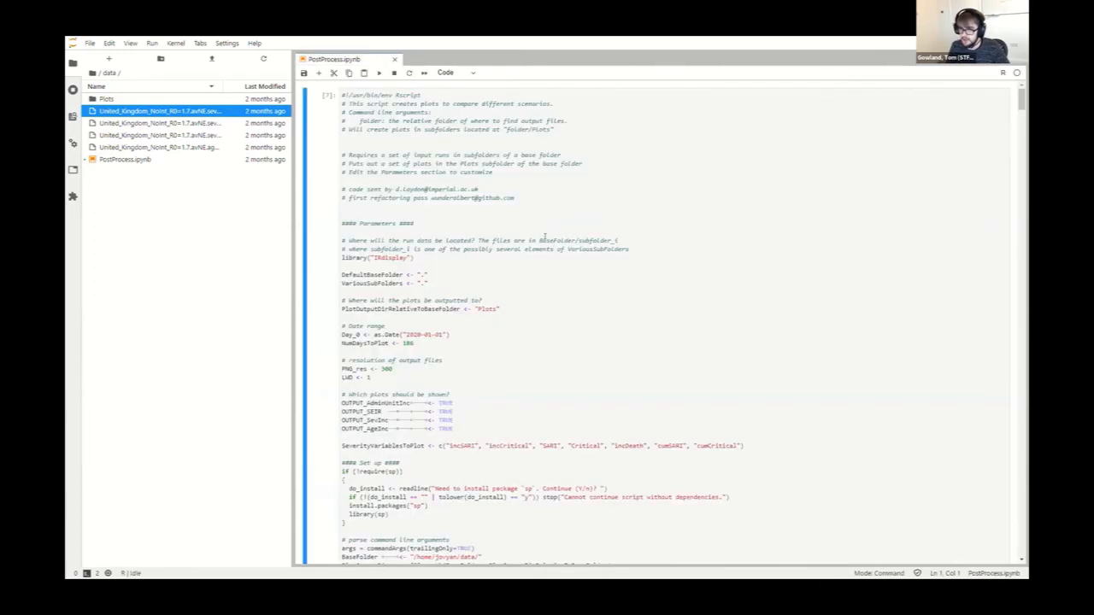
Review the R plotting code in PostProcess.ipynb and run its code cell to regenerate the plots
{"action": "scroll", "coordinate": [550, 220], "scroll_direction": "down", "scroll_amount": 20}
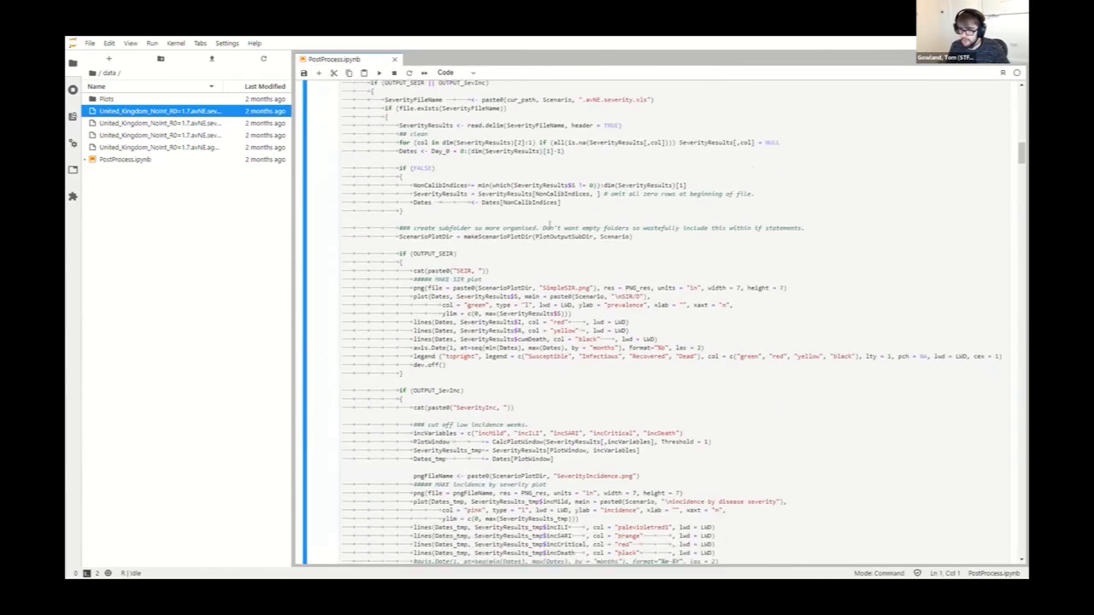
{"action": "scroll", "coordinate": [549, 221], "scroll_direction": "down", "scroll_amount": 20}
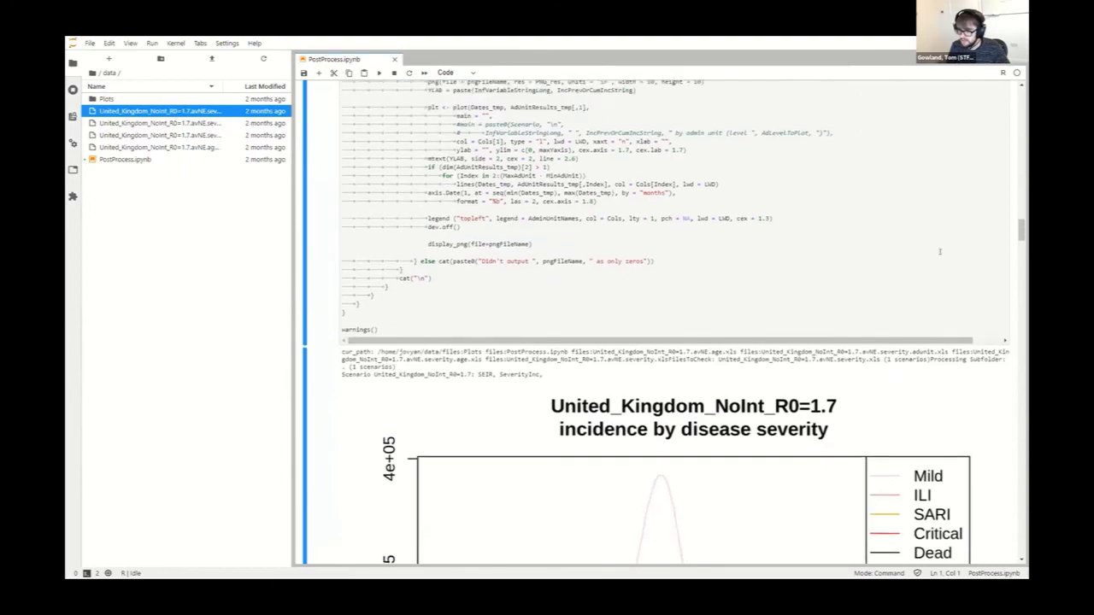
{"action": "scroll", "coordinate": [904, 268], "scroll_direction": "up", "scroll_amount": 20}
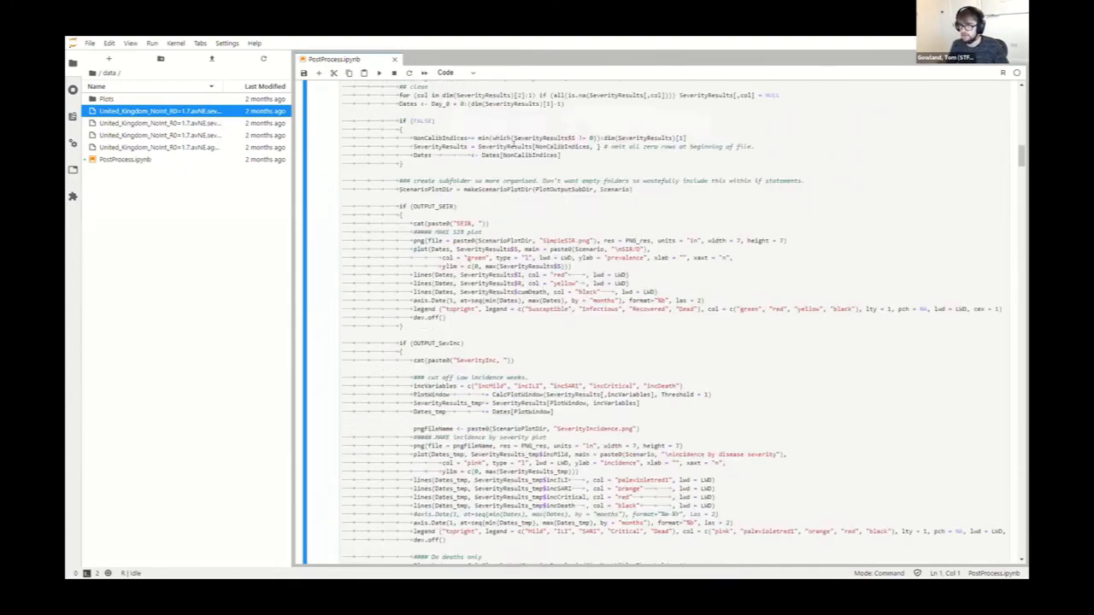
{"action": "key", "text": "shift+Return"}
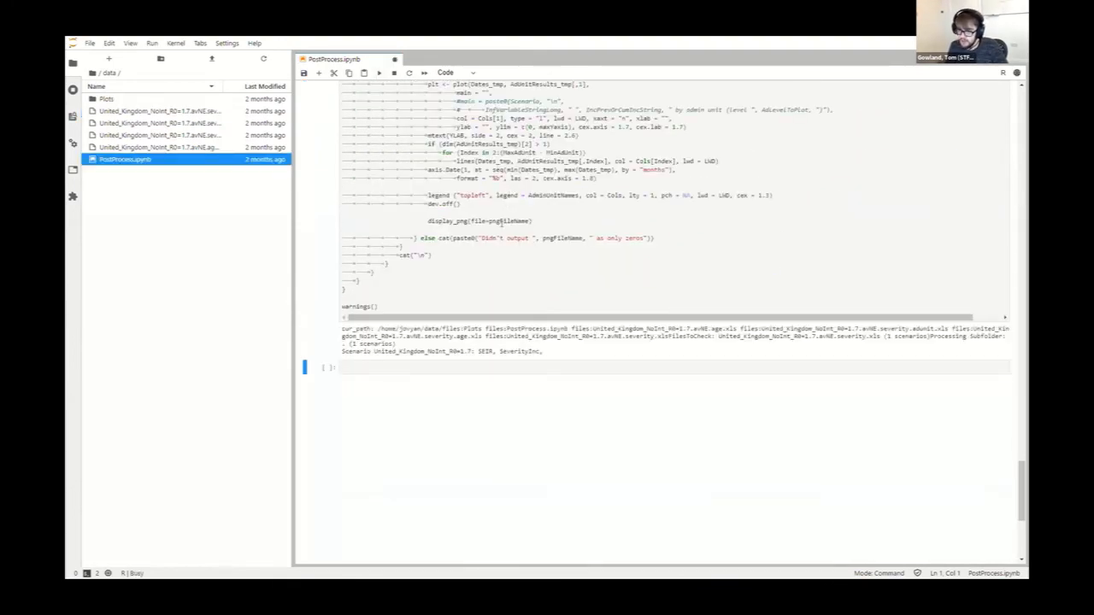
Check the regenerated plots of incidence by disease severity and weekly cases by age against the plotting code
{"action": "scroll", "coordinate": [417, 210], "scroll_direction": "down", "scroll_amount": 6}
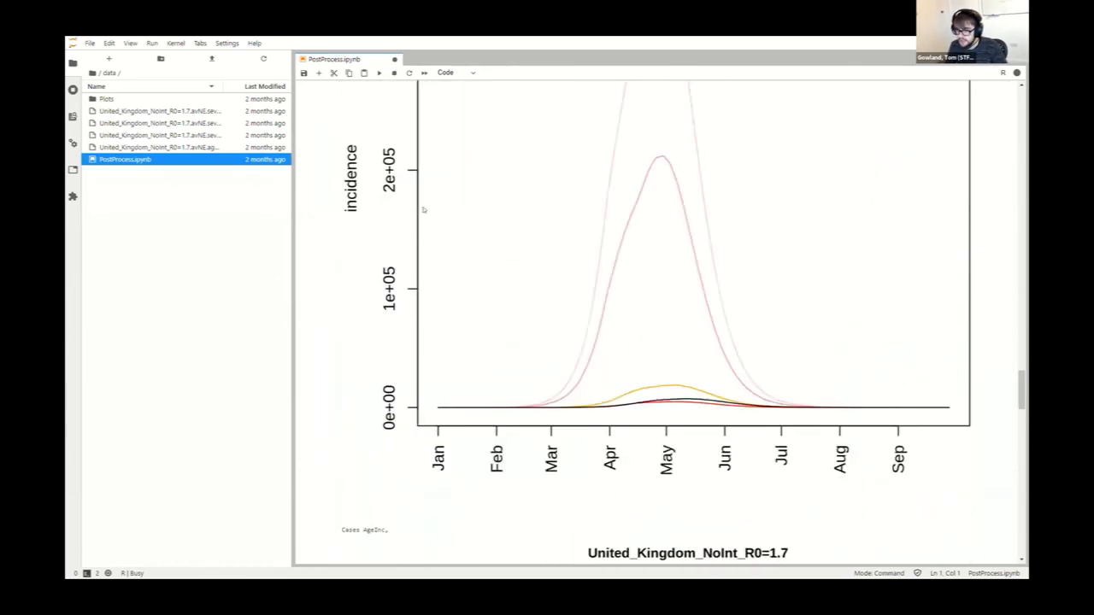
{"action": "scroll", "coordinate": [420, 210], "scroll_direction": "up", "scroll_amount": 3}
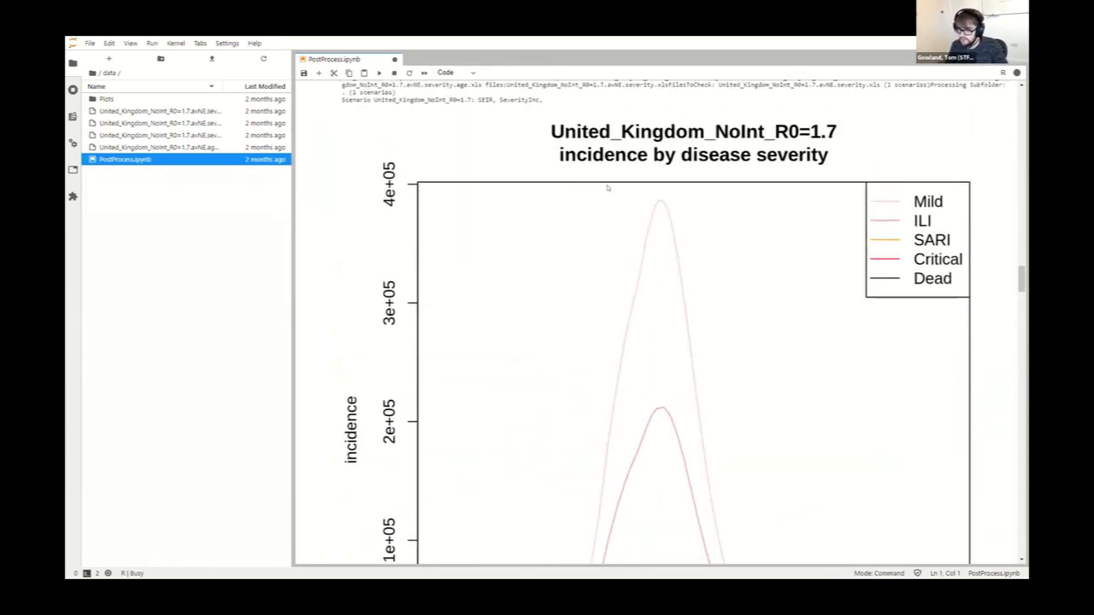
{"action": "scroll", "coordinate": [581, 215], "scroll_direction": "down", "scroll_amount": 10}
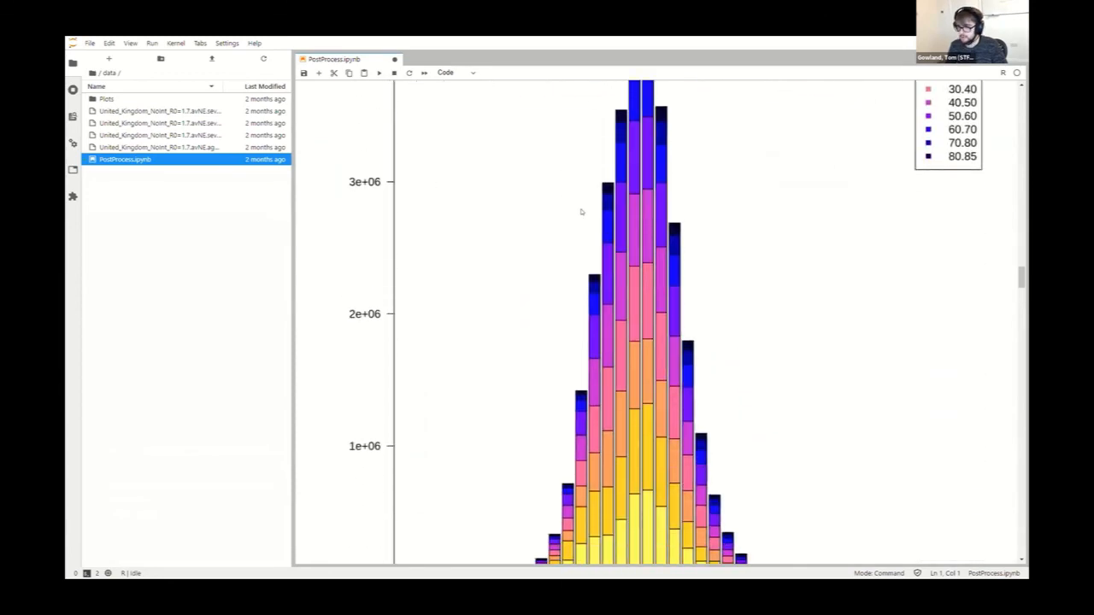
{"action": "scroll", "coordinate": [454, 204], "scroll_direction": "up", "scroll_amount": 15}
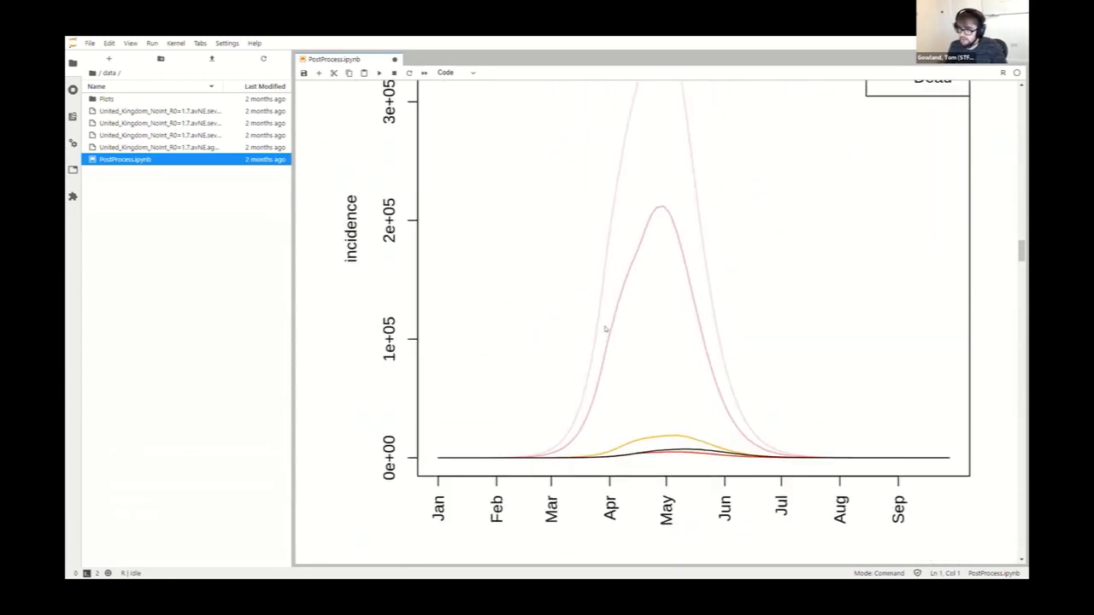
{"action": "scroll", "coordinate": [504, 310], "scroll_direction": "up", "scroll_amount": 15}
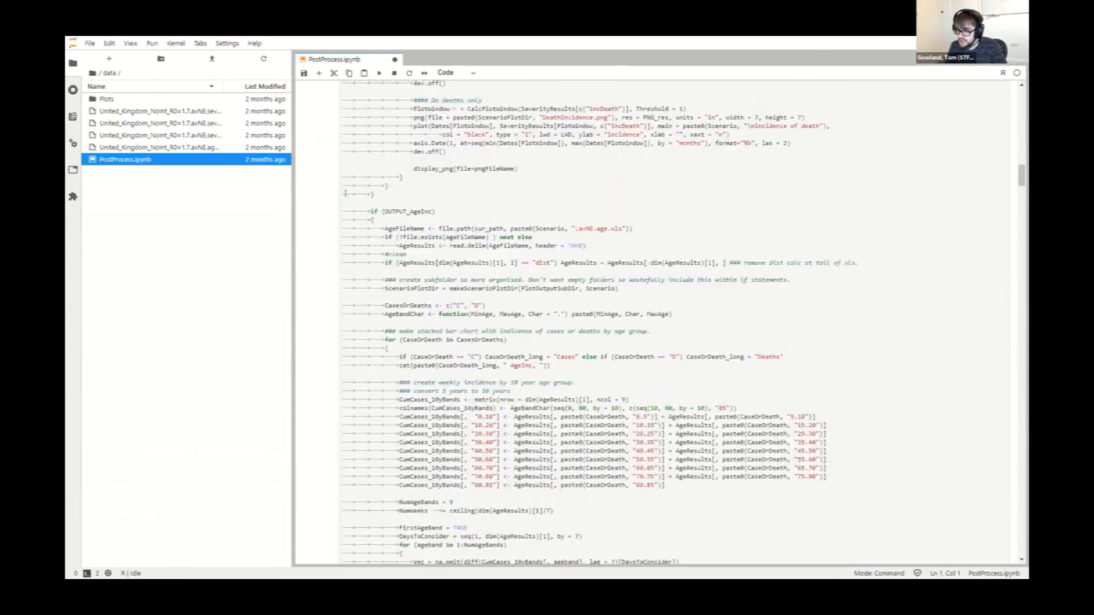
Examine the output plots in order, from incidence by disease severity through weekly cases and deaths by age to regional SARI and critical incidence
{"action": "scroll", "coordinate": [560, 248], "scroll_direction": "down", "scroll_amount": 15}
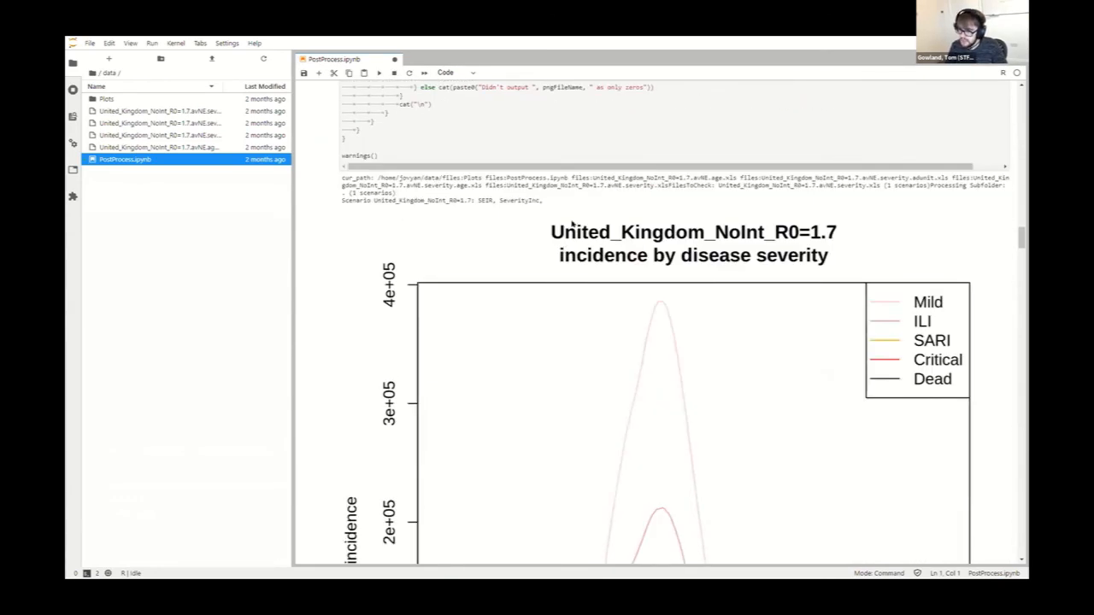
{"action": "scroll", "coordinate": [548, 211], "scroll_direction": "down", "scroll_amount": 6}
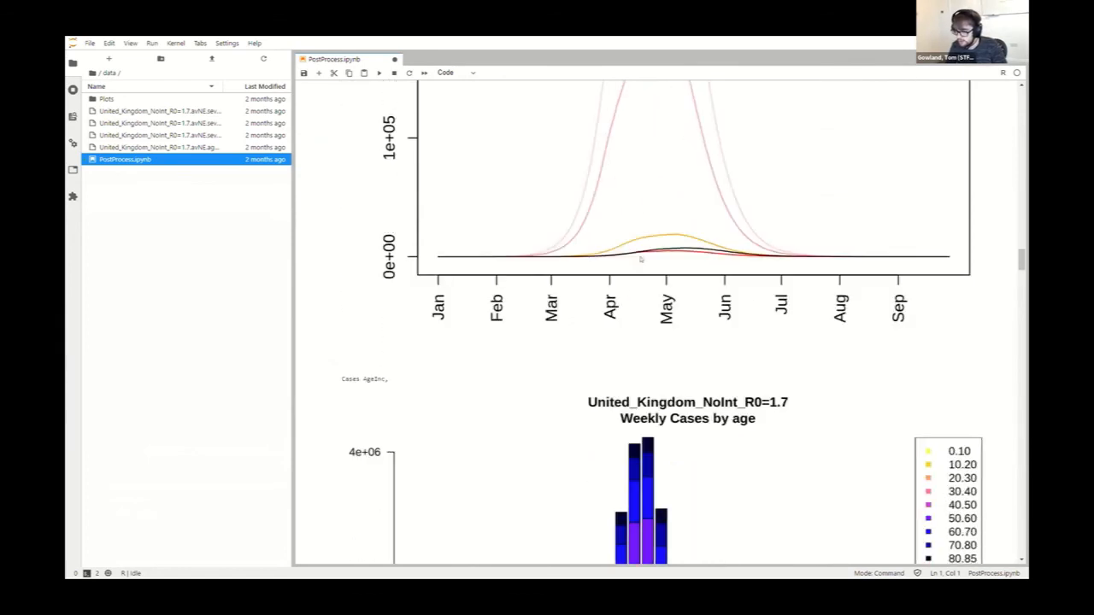
{"action": "scroll", "coordinate": [640, 257], "scroll_direction": "down", "scroll_amount": 5}
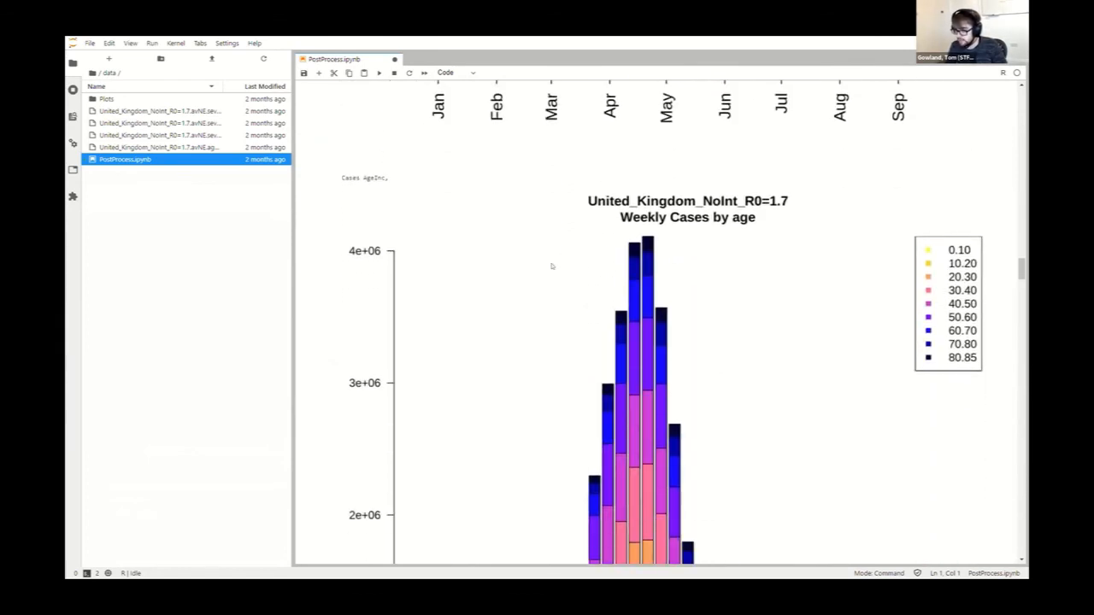
{"action": "scroll", "coordinate": [656, 265], "scroll_direction": "down", "scroll_amount": 18}
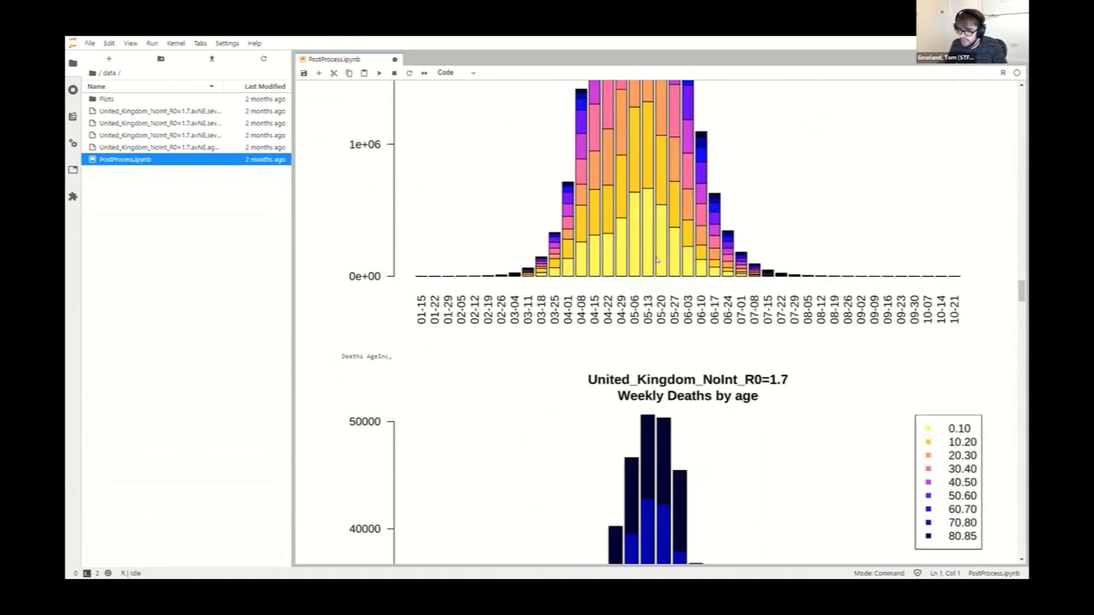
{"action": "scroll", "coordinate": [656, 257], "scroll_direction": "down", "scroll_amount": 4}
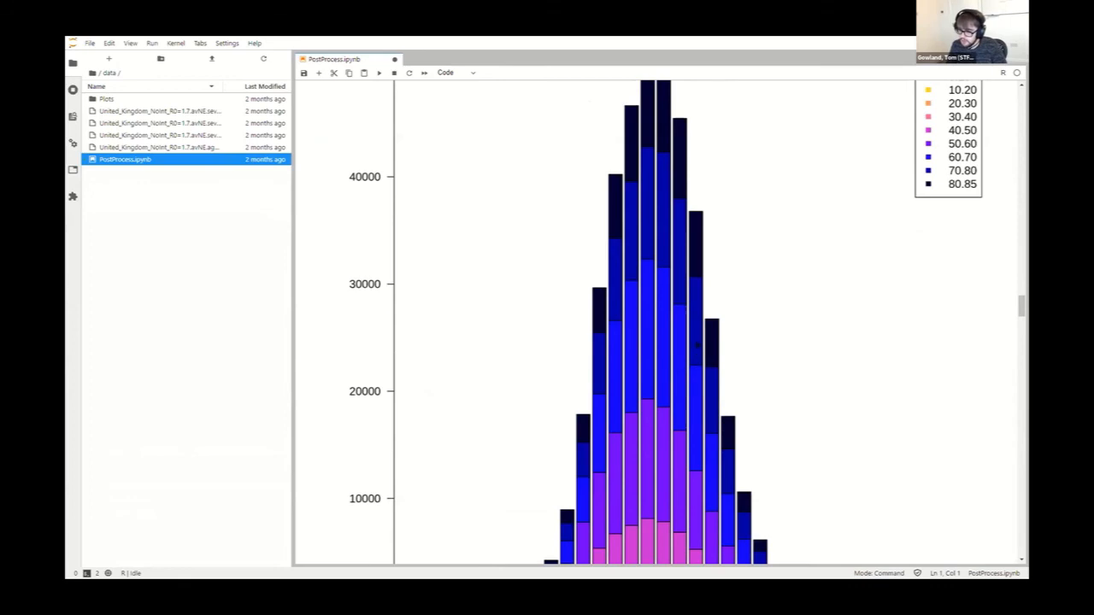
{"action": "scroll", "coordinate": [697, 345], "scroll_direction": "down", "scroll_amount": 6}
{"action": "scroll", "coordinate": [656, 358], "scroll_direction": "down", "scroll_amount": 19}
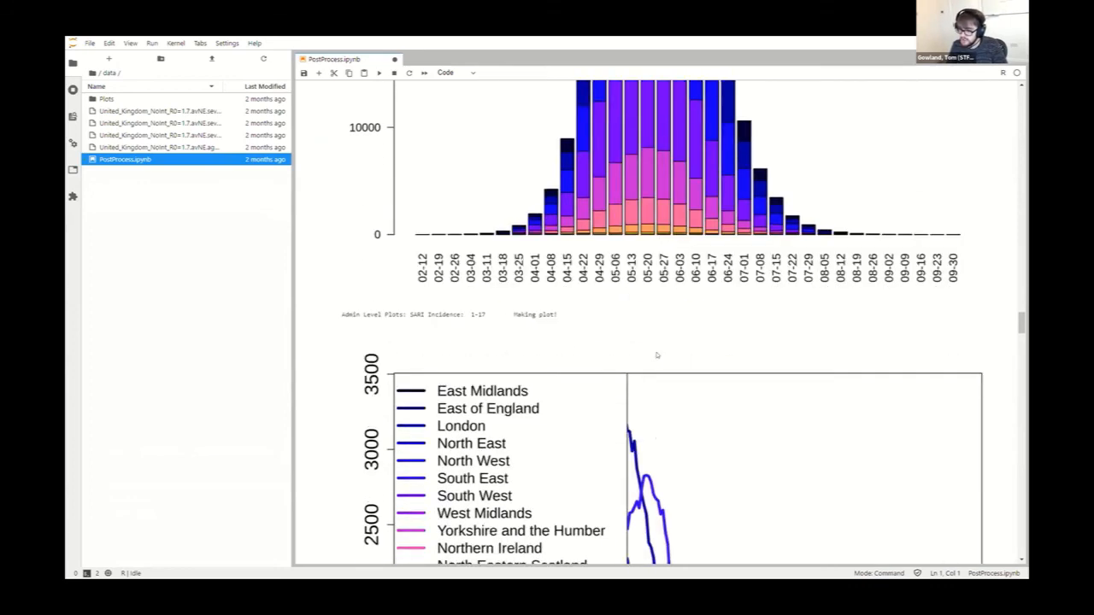
{"action": "scroll", "coordinate": [656, 352], "scroll_direction": "down", "scroll_amount": 6}
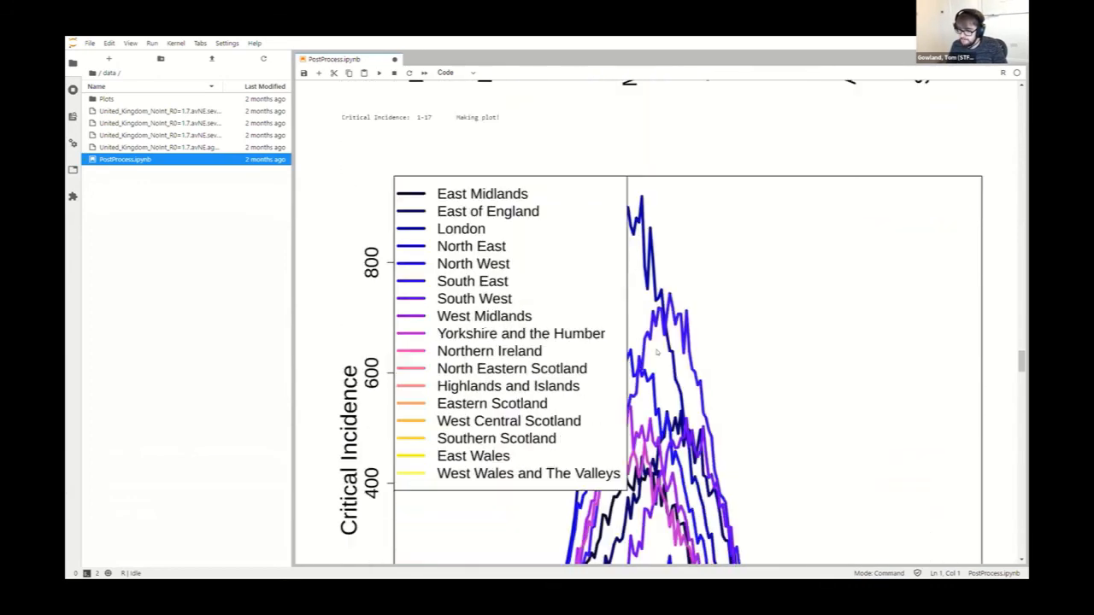
{"action": "scroll", "coordinate": [657, 352], "scroll_direction": "down", "scroll_amount": 6}
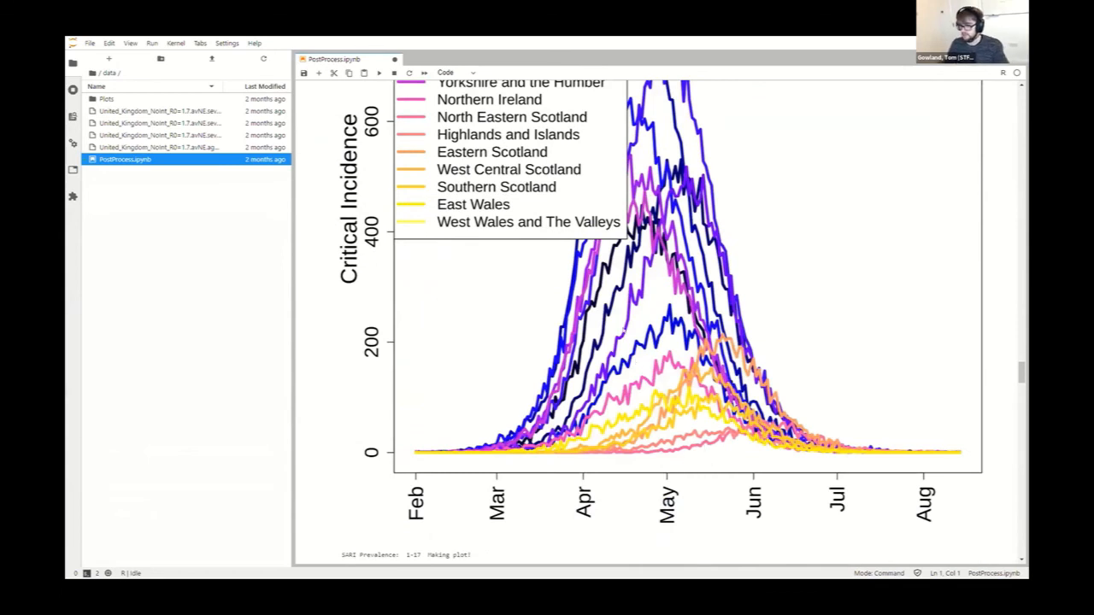